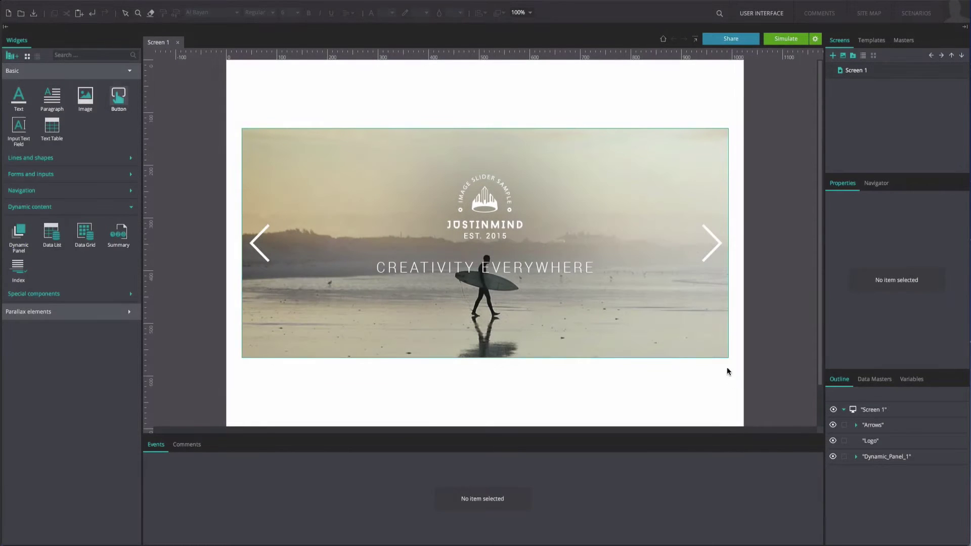
- Preview the slider's slides Panel_2 to Panel_4, return to Panel_1, and select the Arrows group
click(721, 351)
click(286, 119)
click(279, 131)
click(279, 119)
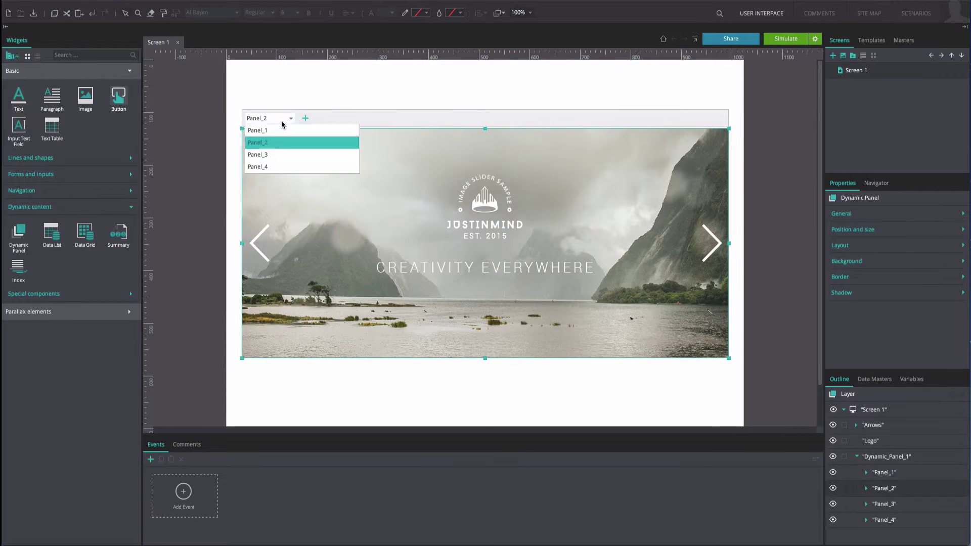
click(261, 154)
click(276, 119)
click(258, 166)
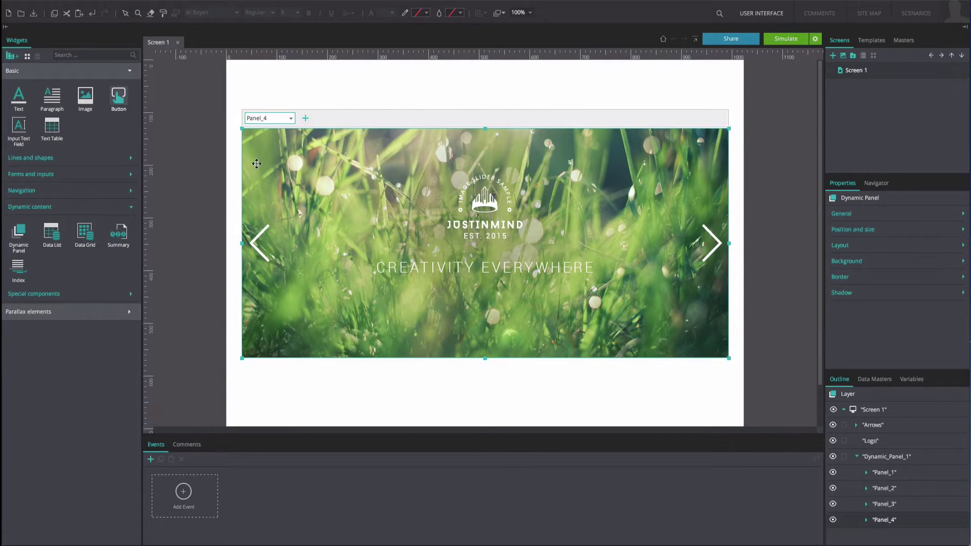
click(267, 119)
click(263, 131)
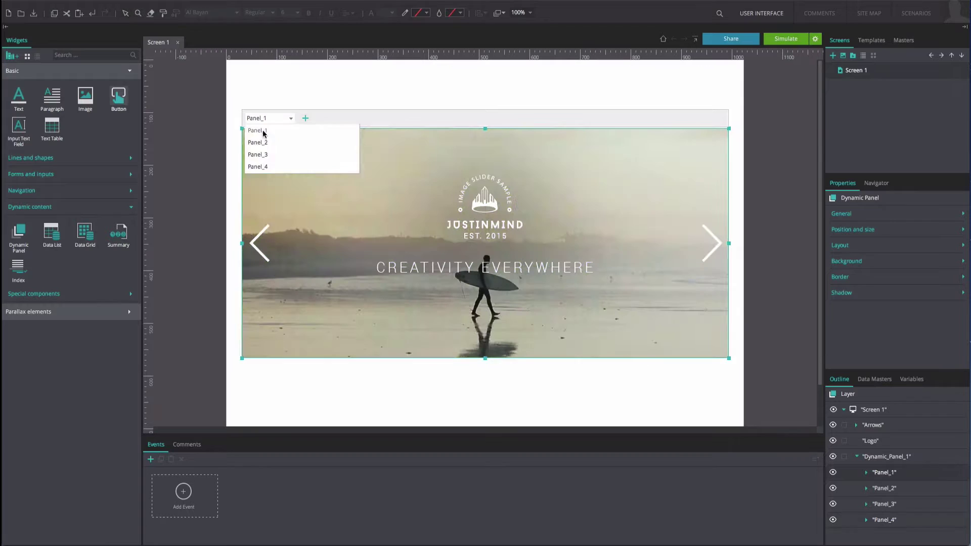
click(255, 235)
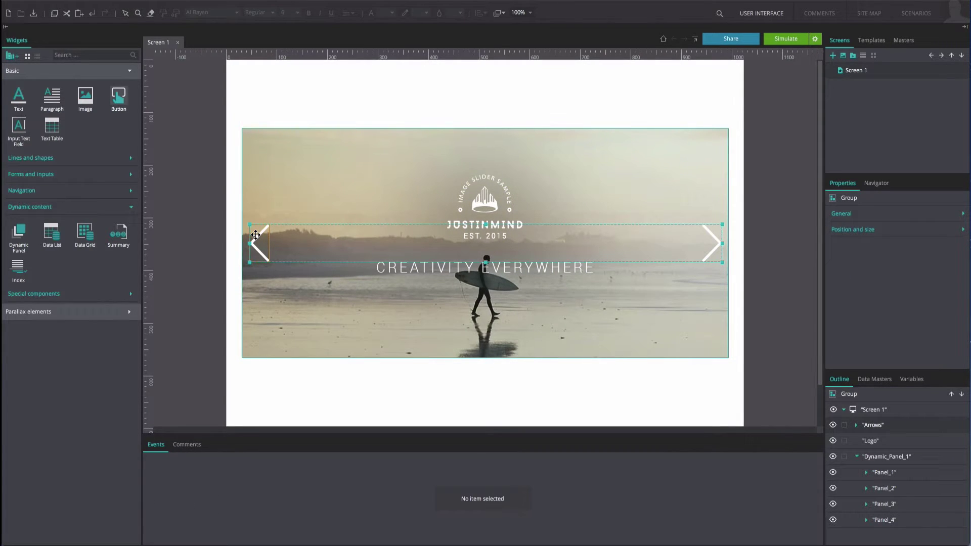
- Create a variable named 'position' with default value 1, then select the right arrow
click(906, 381)
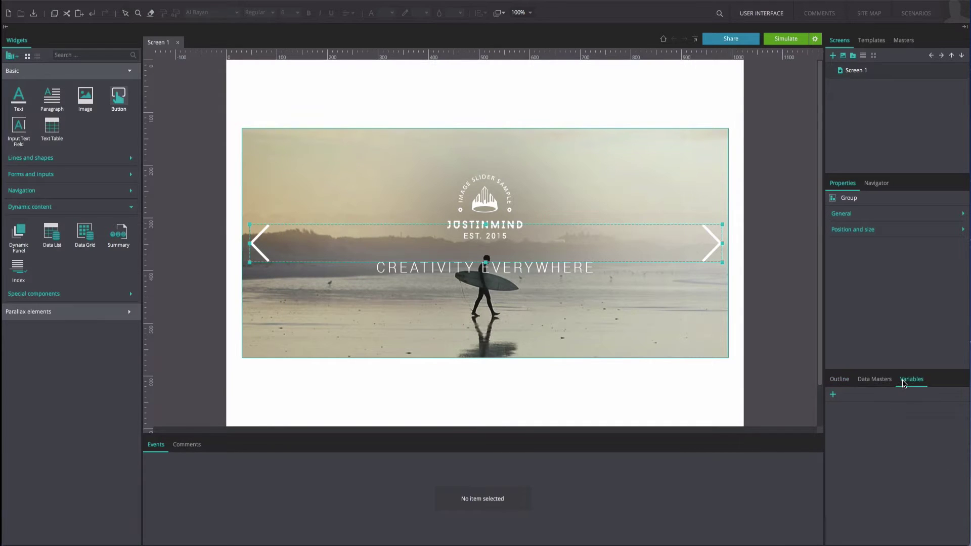
click(831, 394)
text(position)
key(Tab)
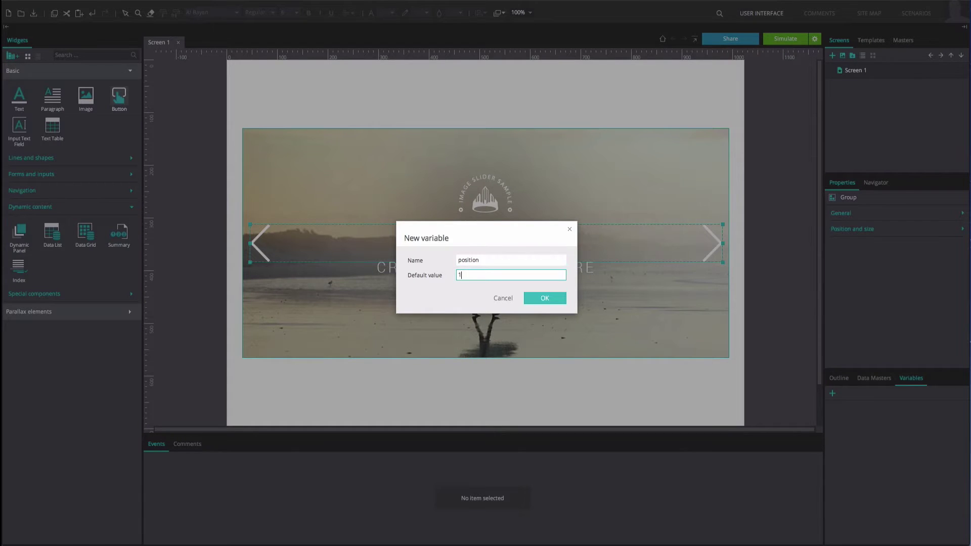
key(Return)
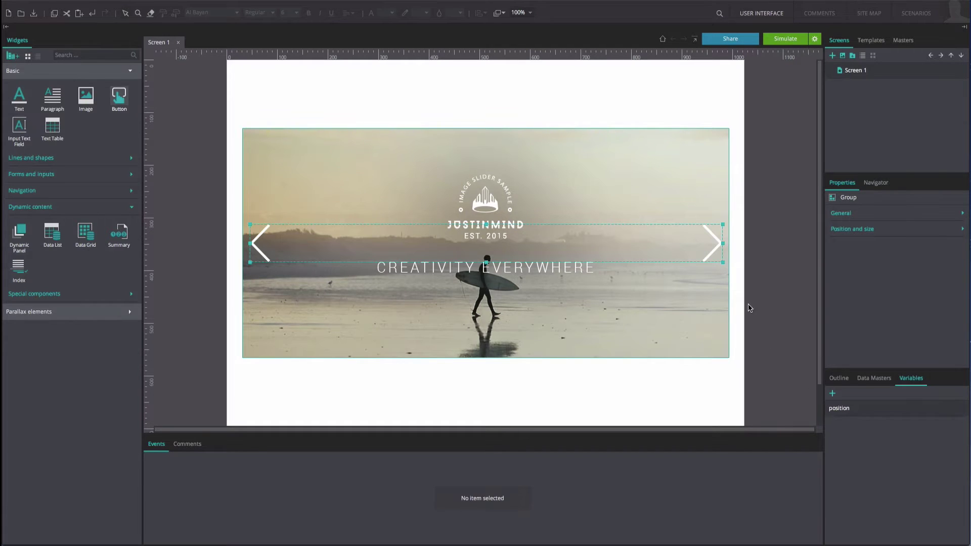
click(720, 255)
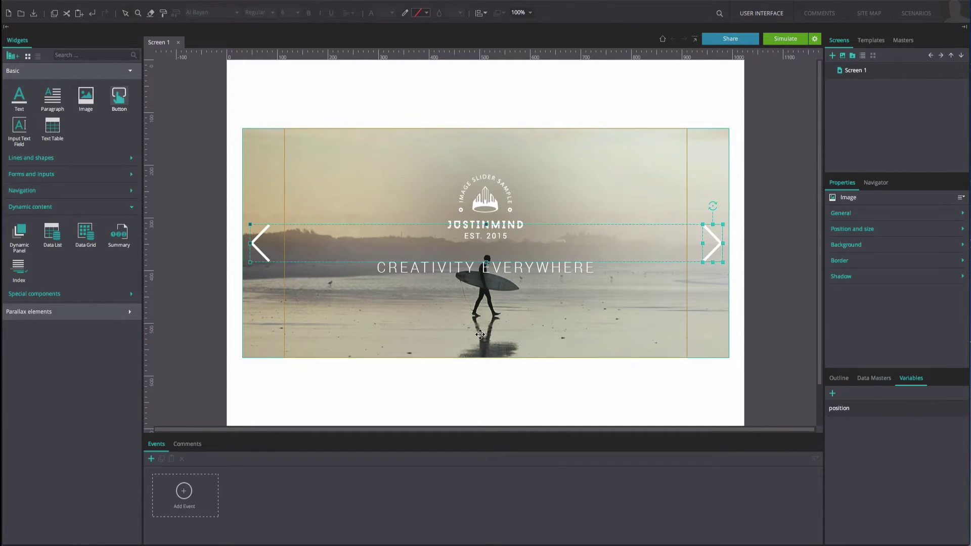
- Add an on-click Set Active Panel event showing Panel_2 with a Slide left transition
click(184, 491)
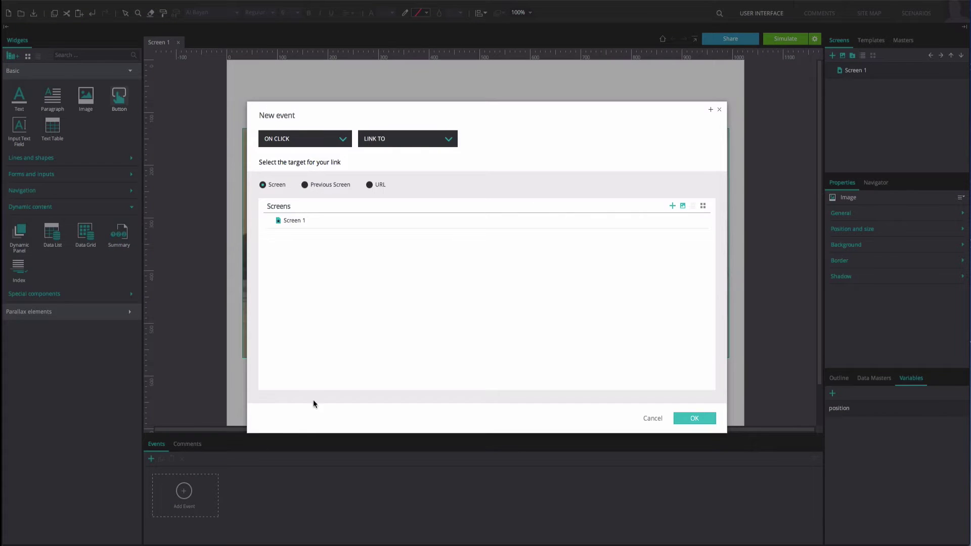
click(447, 144)
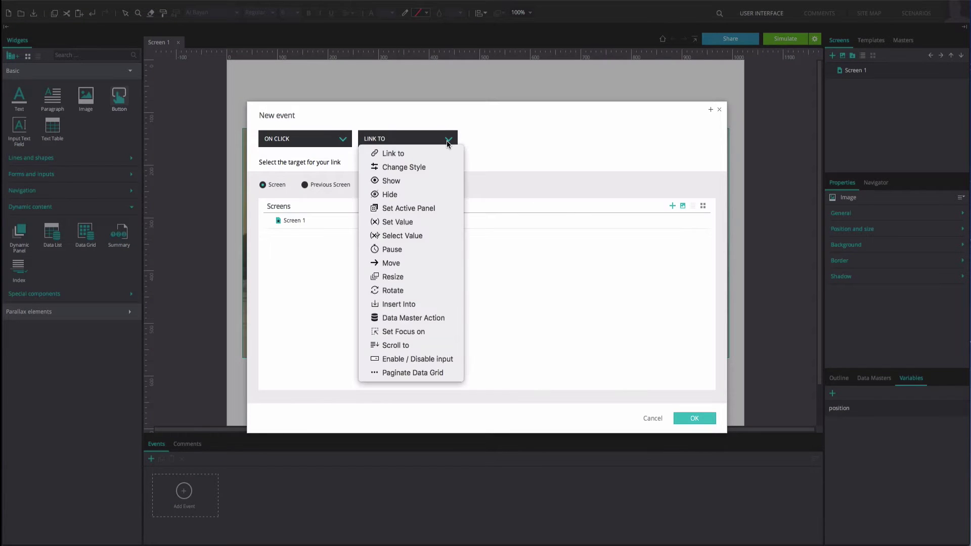
click(430, 212)
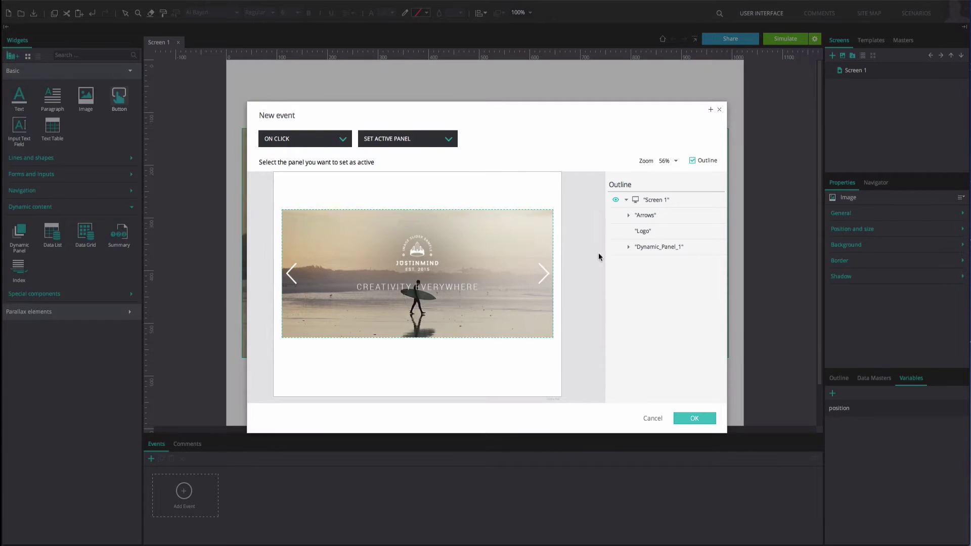
click(628, 247)
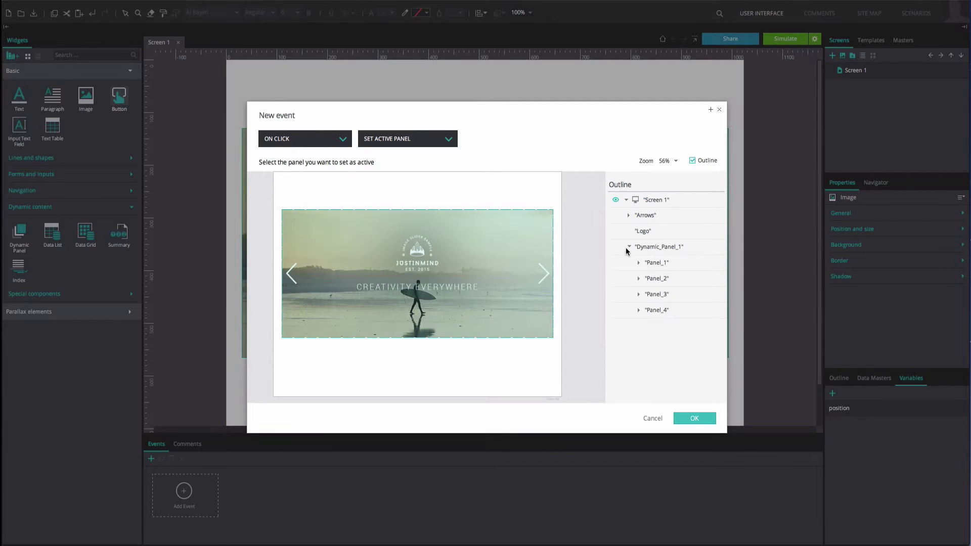
click(653, 279)
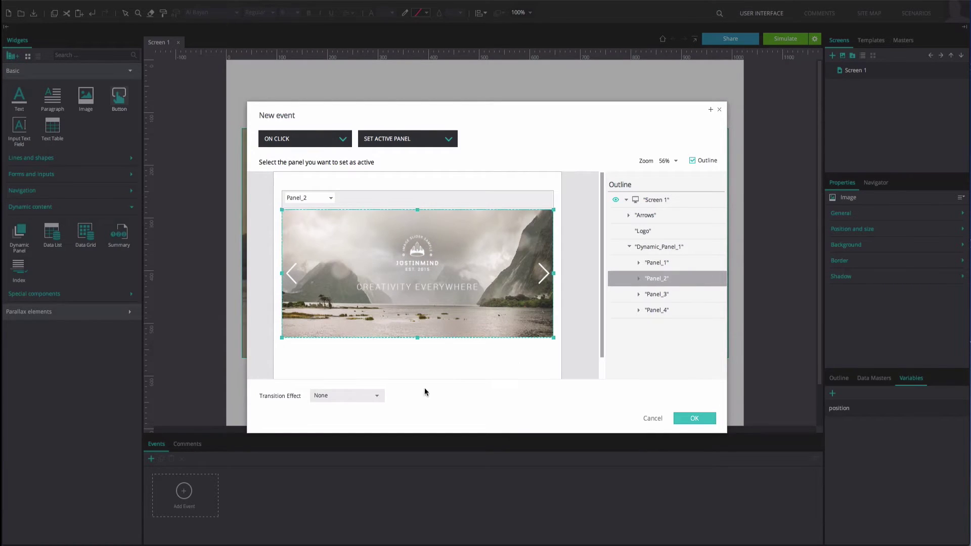
click(376, 397)
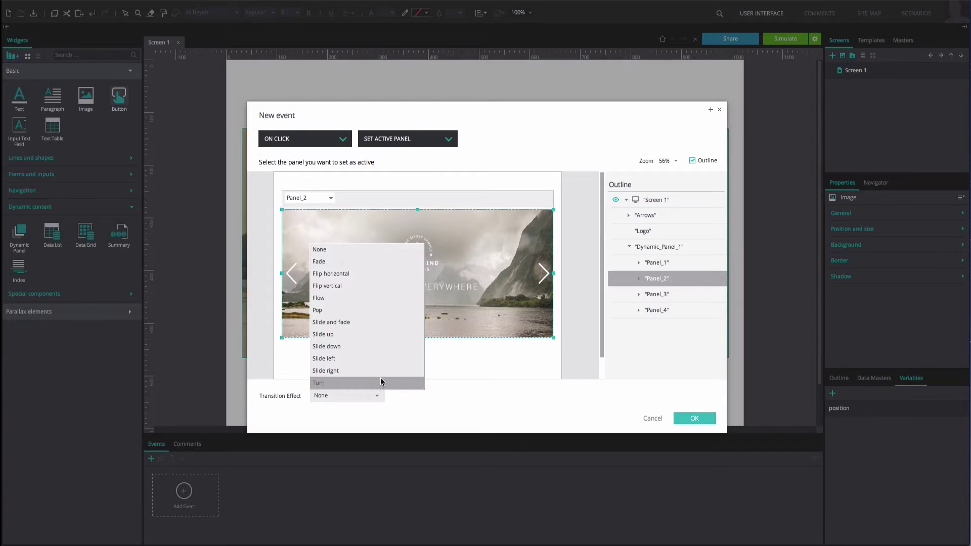
click(377, 359)
click(694, 418)
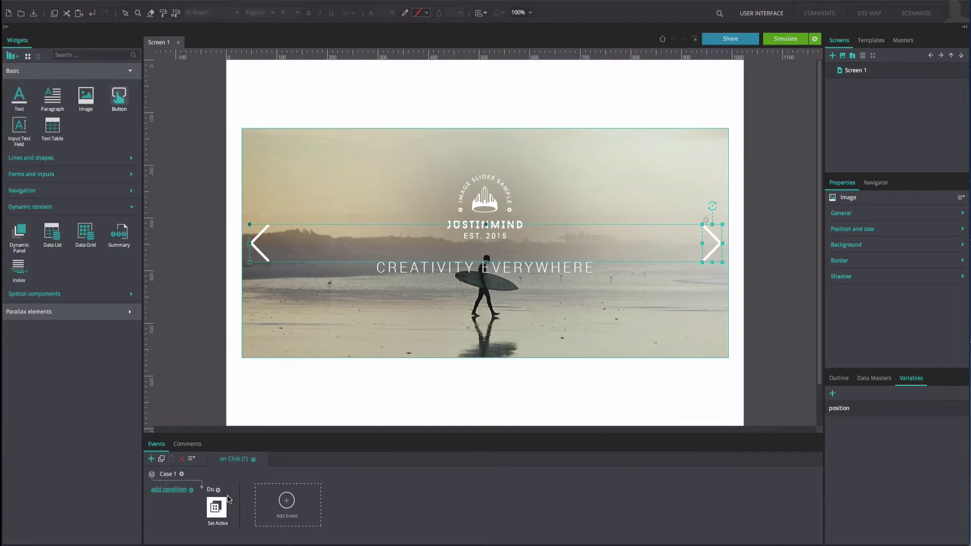
- Condition the event to run when position equals 1
click(177, 495)
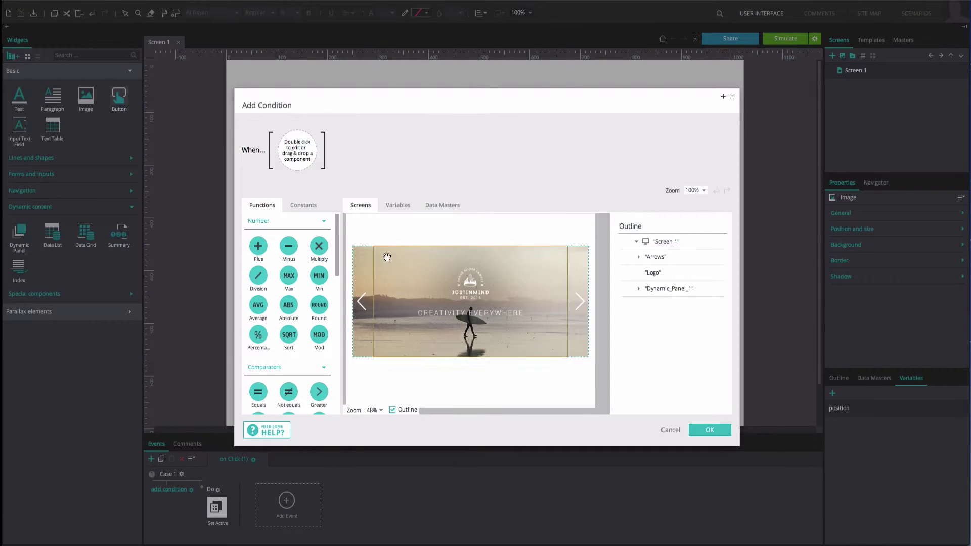
click(402, 208)
drag(366, 237, 291, 156)
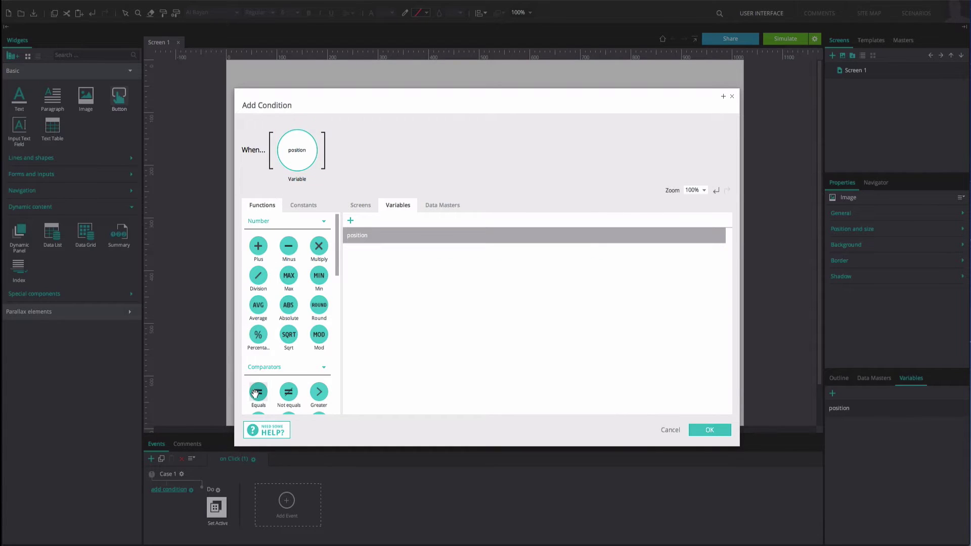
drag(259, 387, 299, 154)
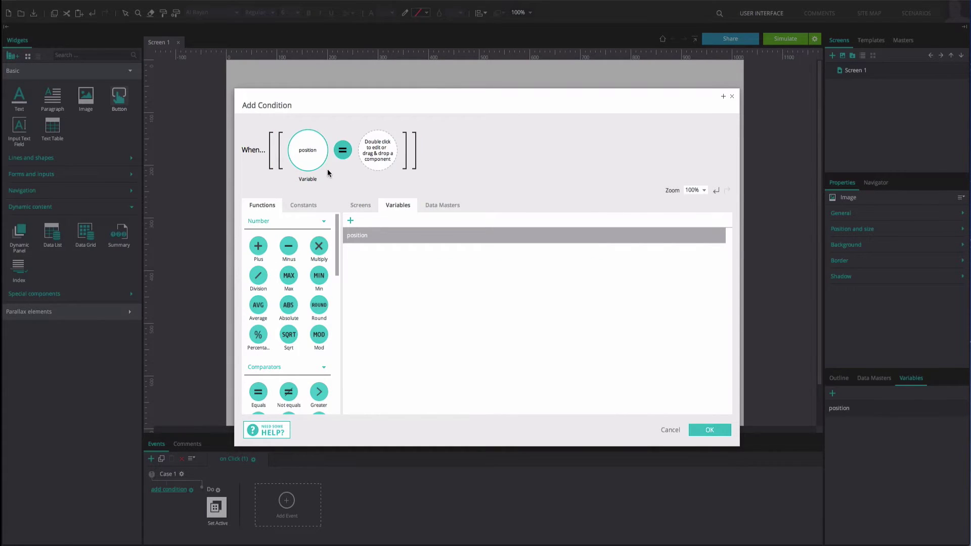
click(699, 429)
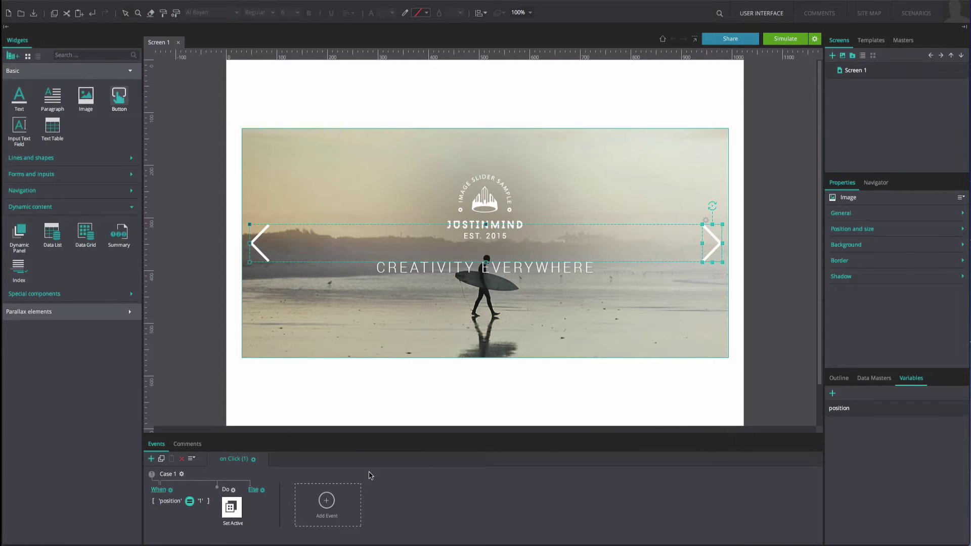
- Add an else branch that sets the active panel to Panel_3 with Slide left
click(254, 489)
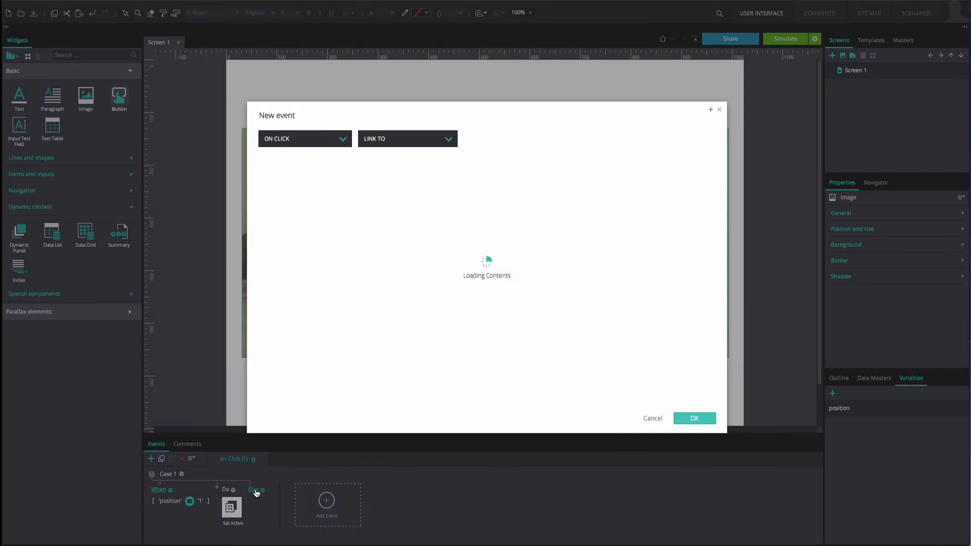
click(412, 145)
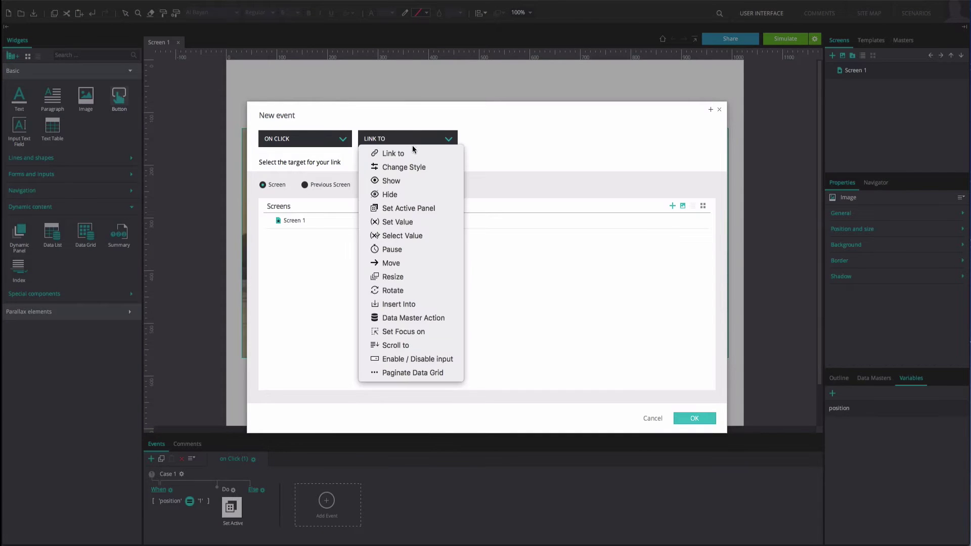
click(403, 208)
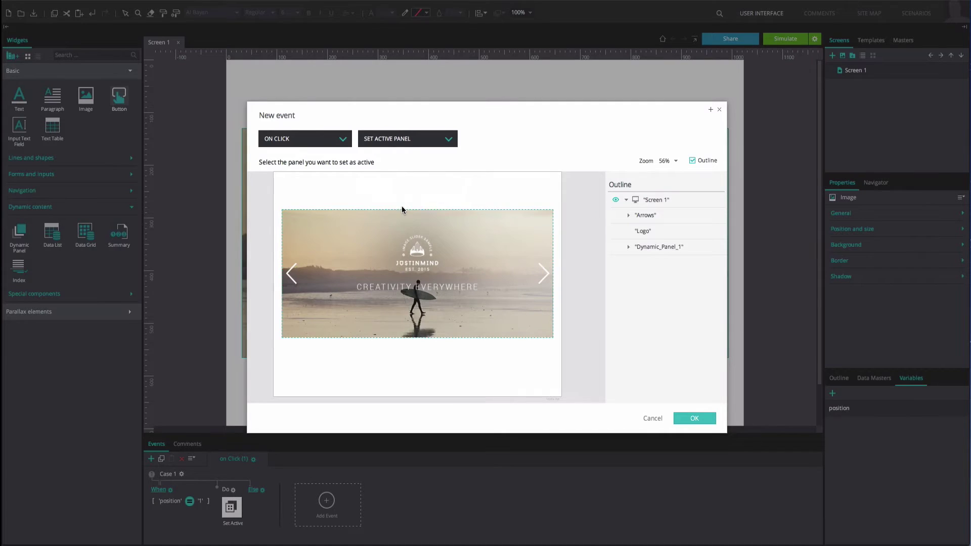
click(628, 247)
click(653, 293)
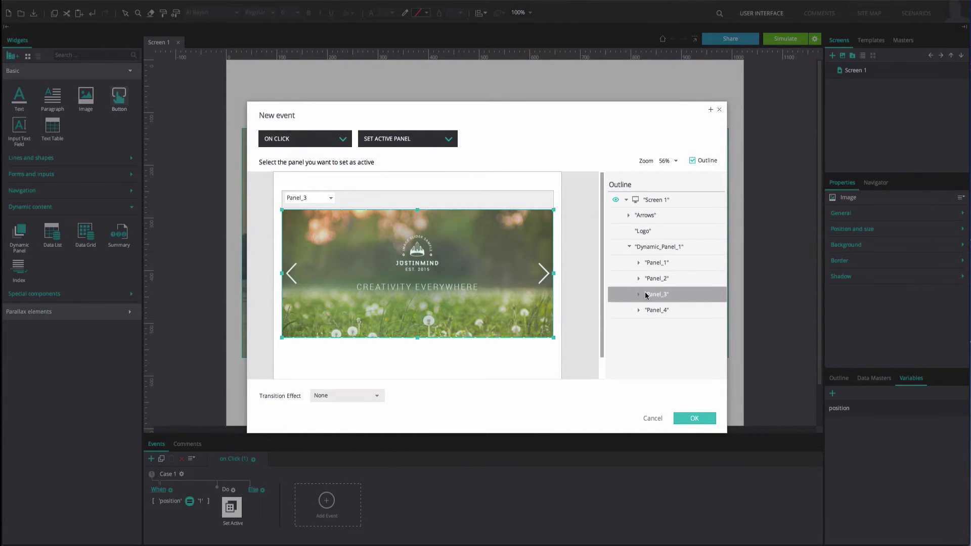
click(371, 396)
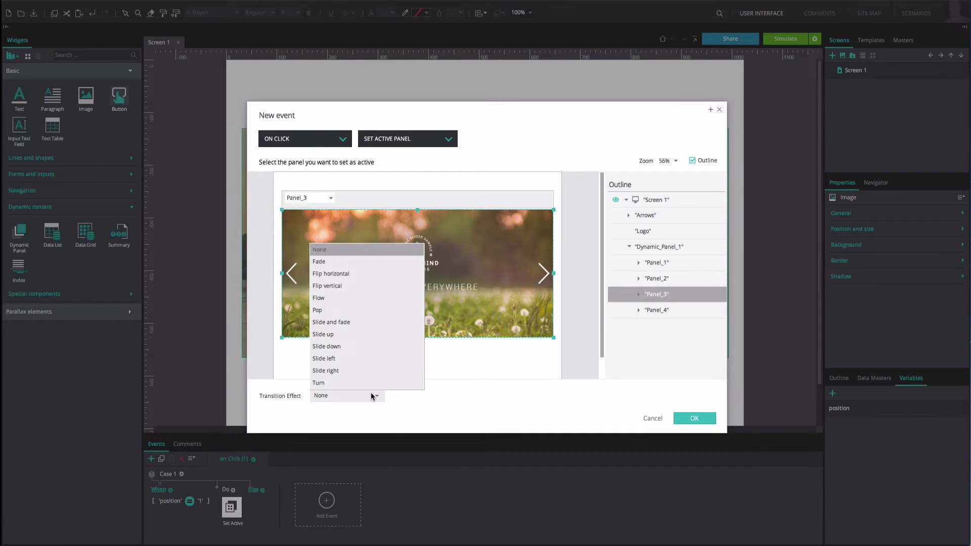
click(364, 359)
click(704, 418)
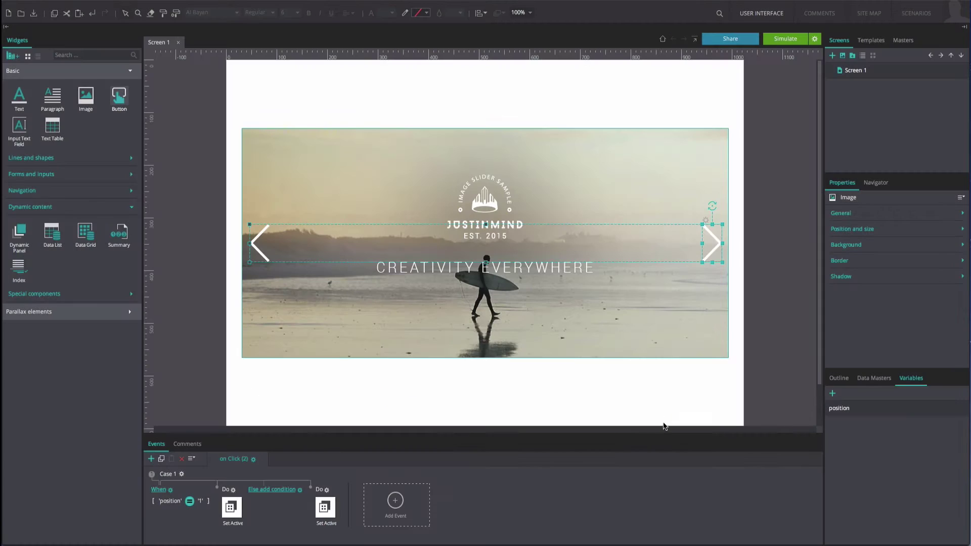
- Give the else branch the condition position equals 2
click(289, 493)
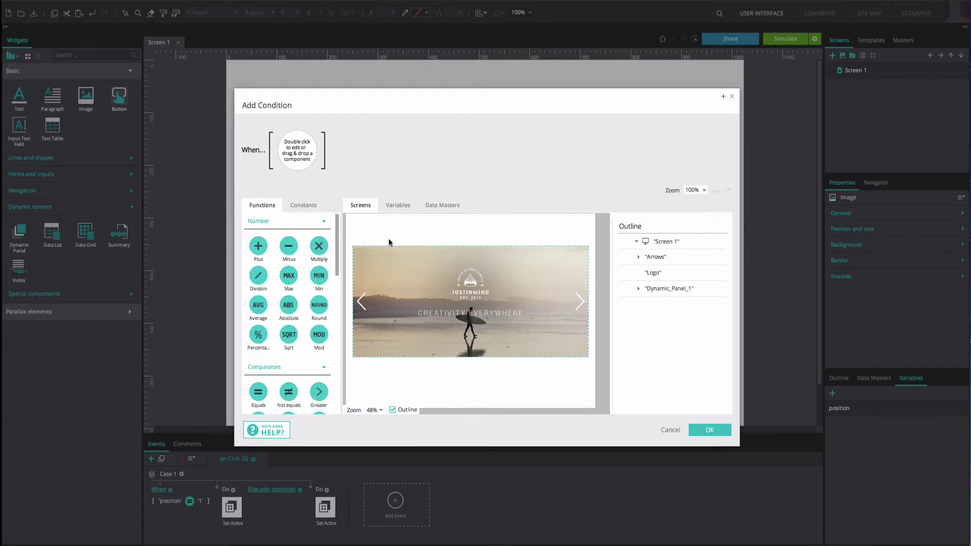
click(397, 205)
drag(372, 235, 302, 161)
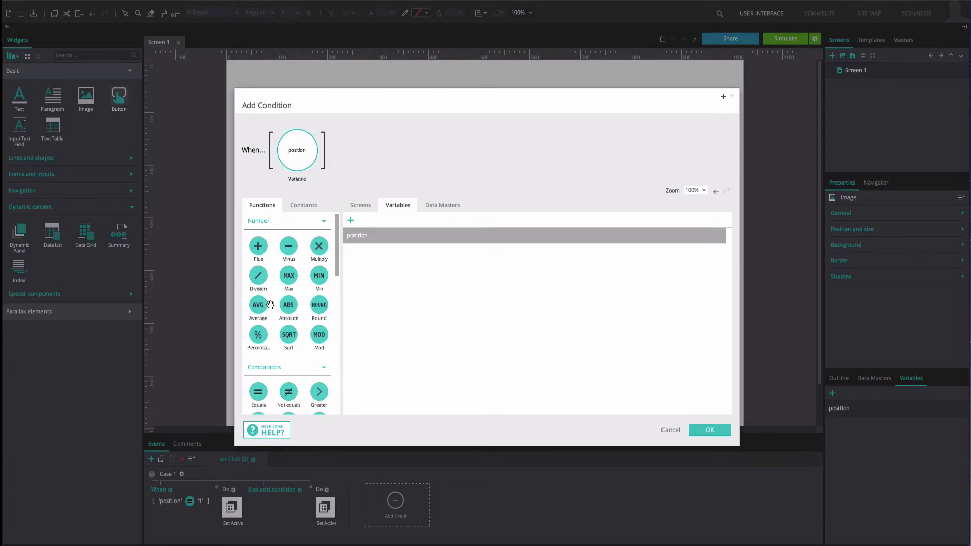
drag(257, 390, 283, 351)
drag(368, 195, 374, 157)
click(376, 158)
text(2)
key(Return)
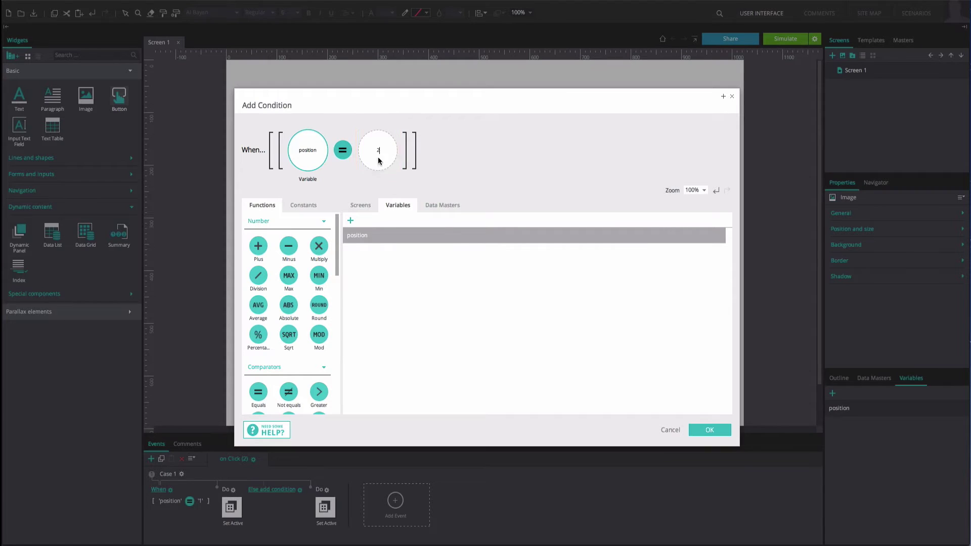
click(700, 434)
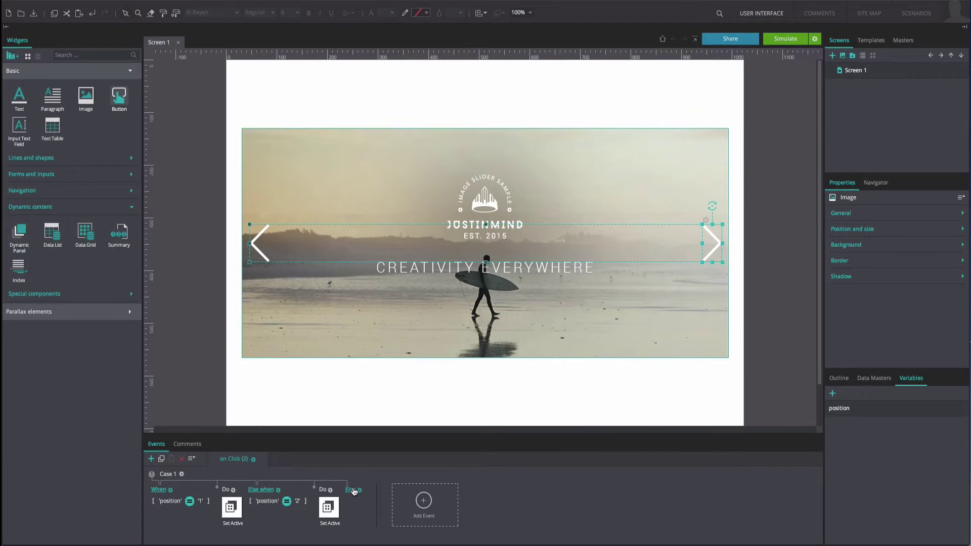
- Add another else branch showing Panel_4 with a Slide left transition
click(353, 490)
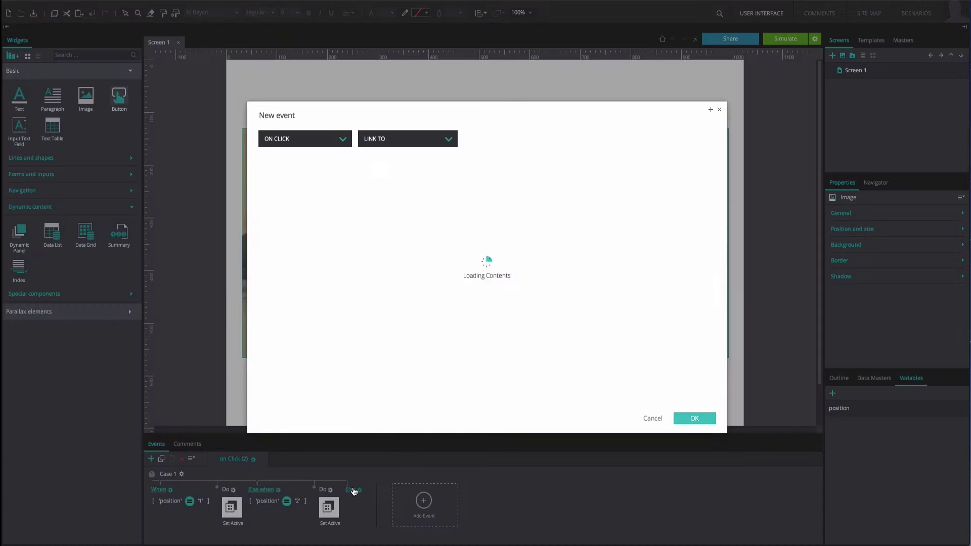
click(421, 147)
click(409, 206)
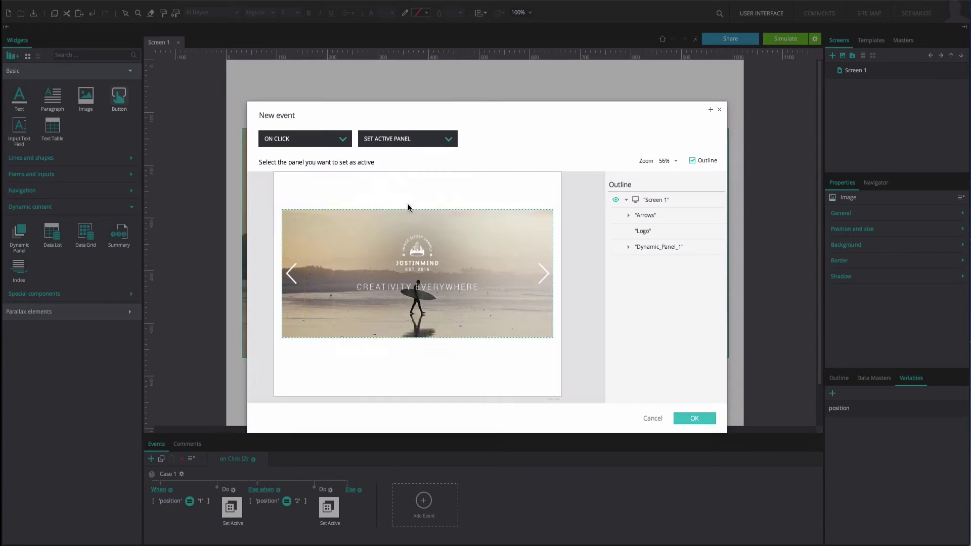
click(628, 246)
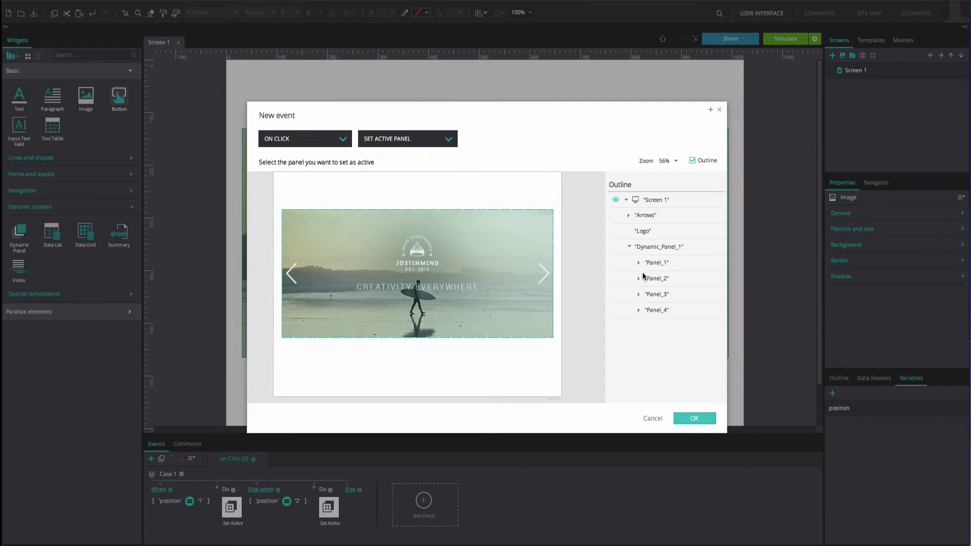
click(652, 309)
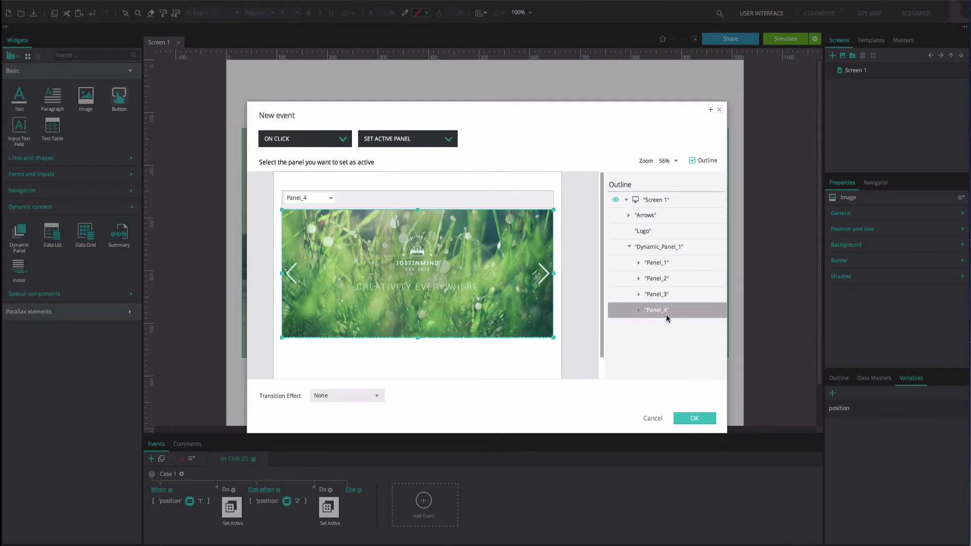
click(377, 397)
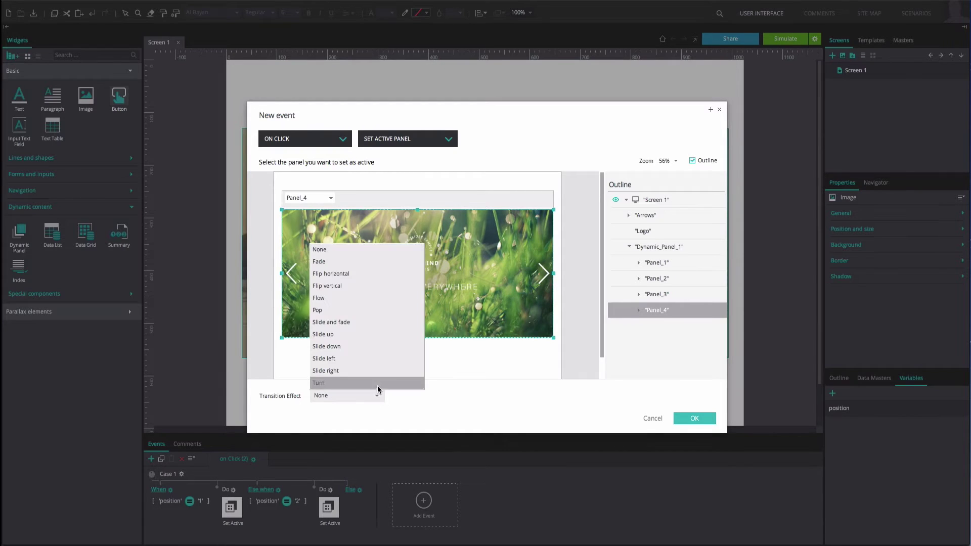
click(375, 359)
click(697, 420)
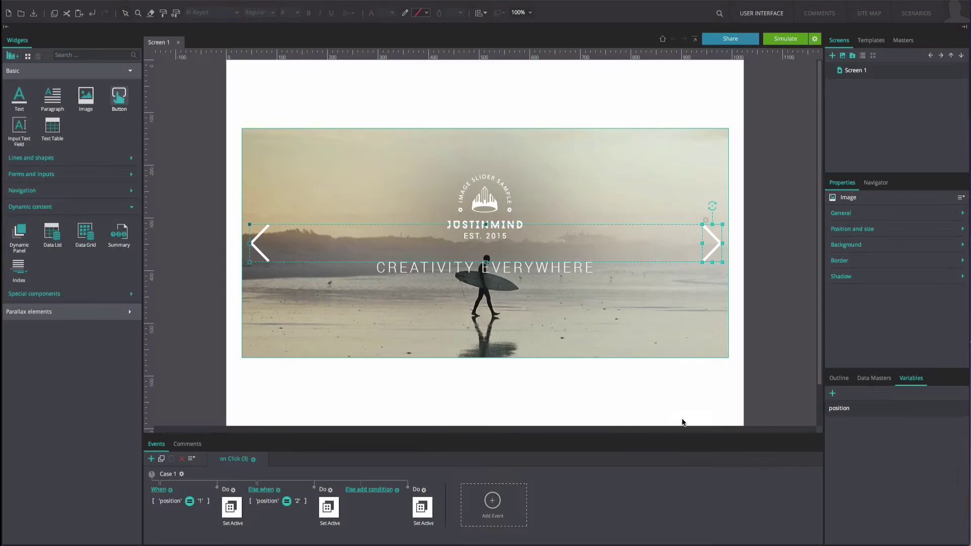
- Condition the Panel_4 branch on position equals 3, then start a final else action
click(390, 493)
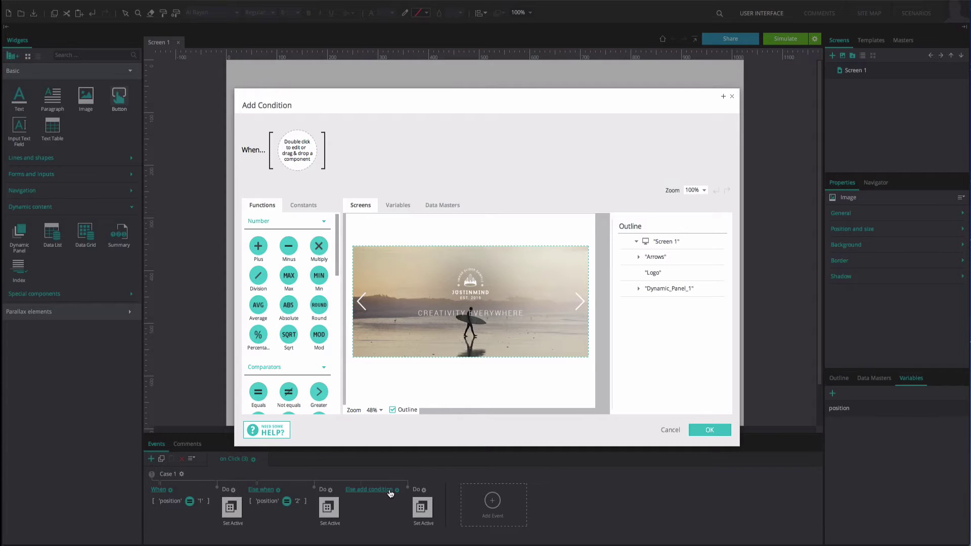
click(398, 205)
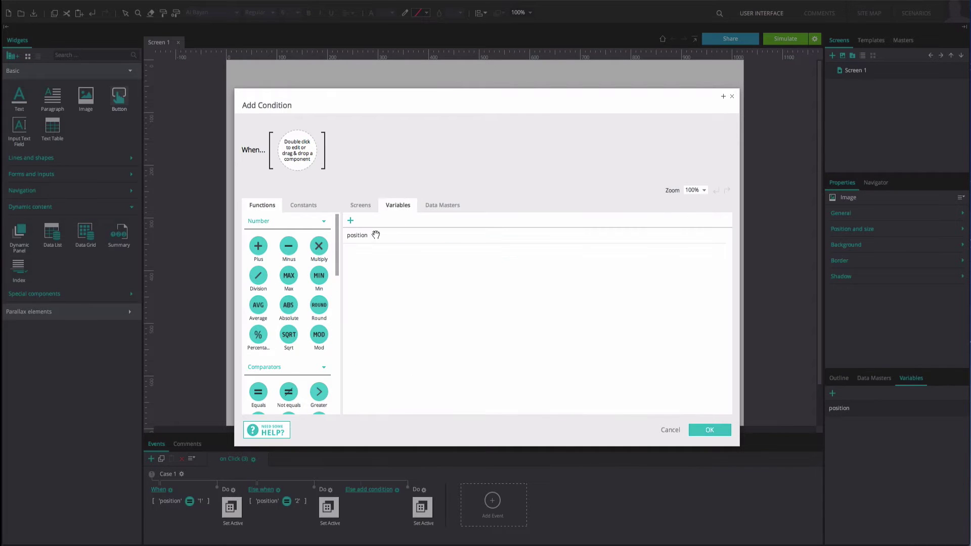
drag(361, 235, 306, 156)
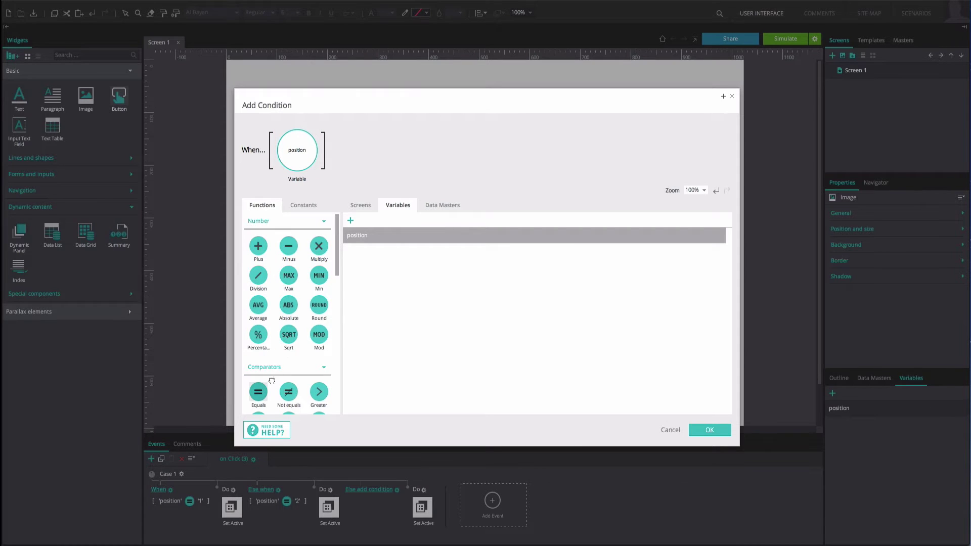
drag(368, 199, 377, 146)
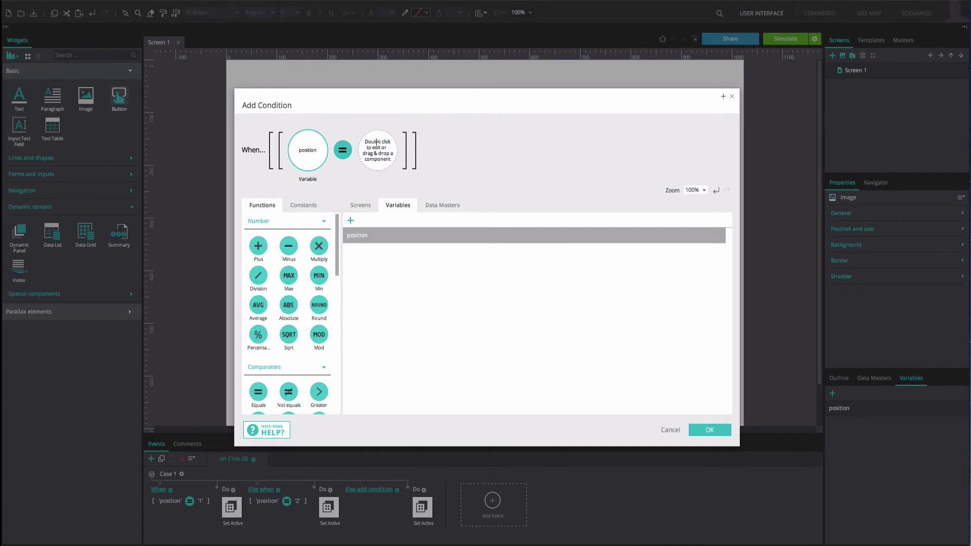
click(377, 146)
text(3)
click(466, 295)
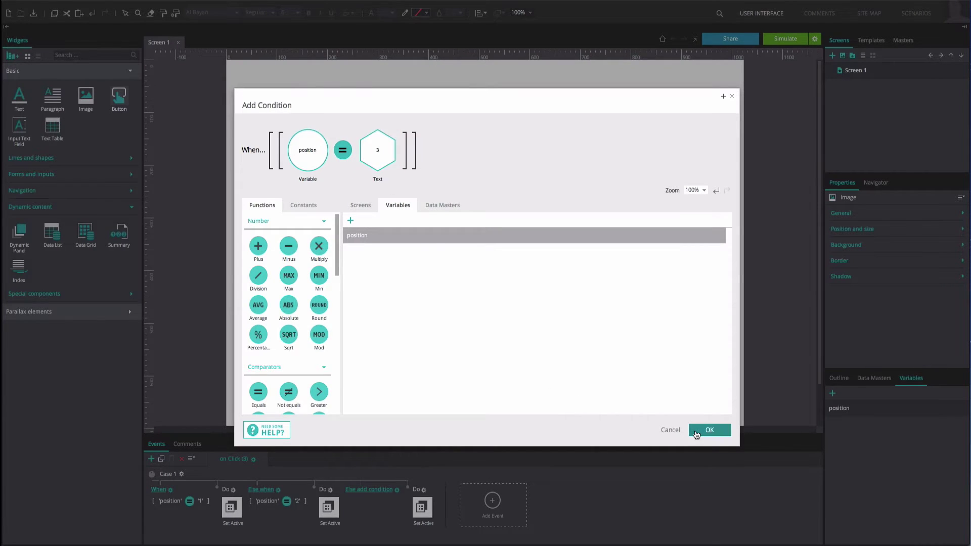
click(708, 429)
click(447, 491)
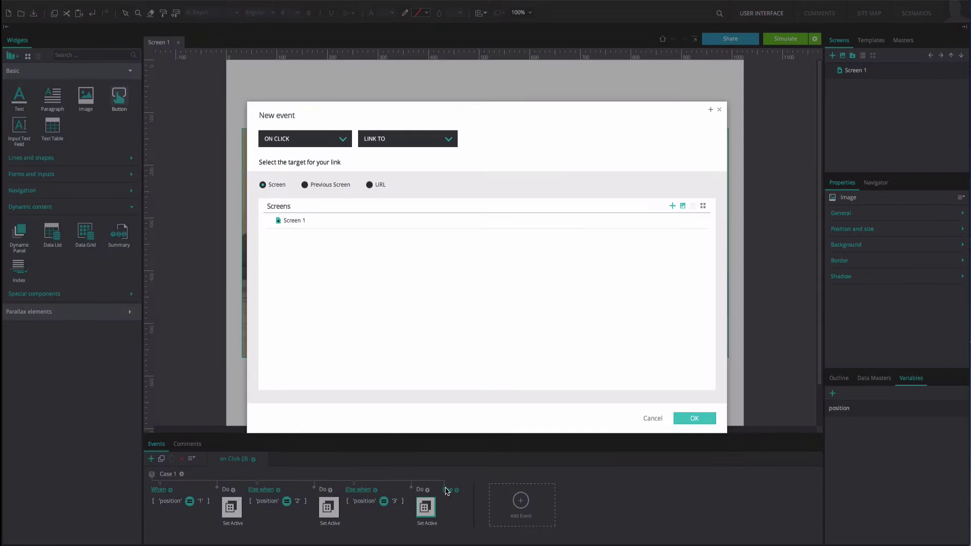
- Make the final else branch set Dynamic_Panel_1's active panel to Panel_1 with a transition
click(448, 140)
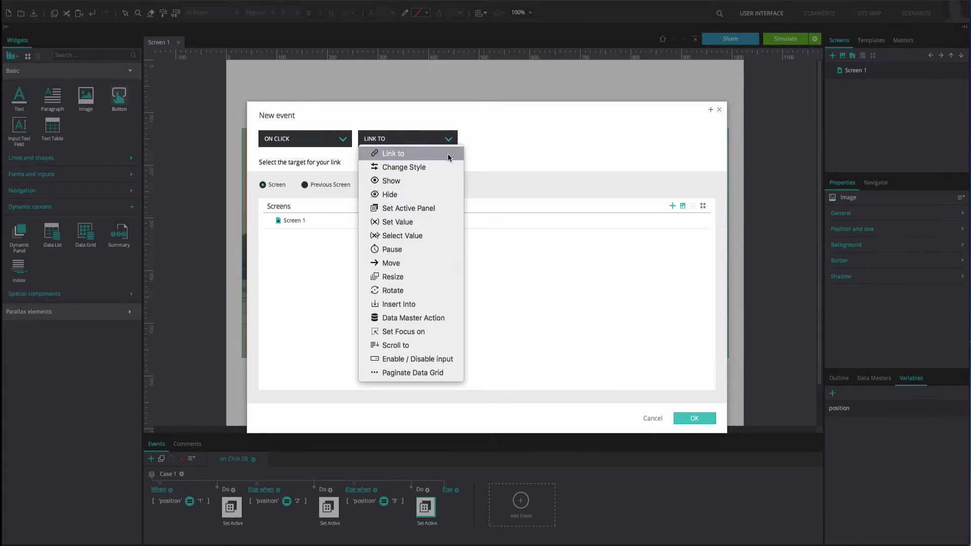
click(436, 207)
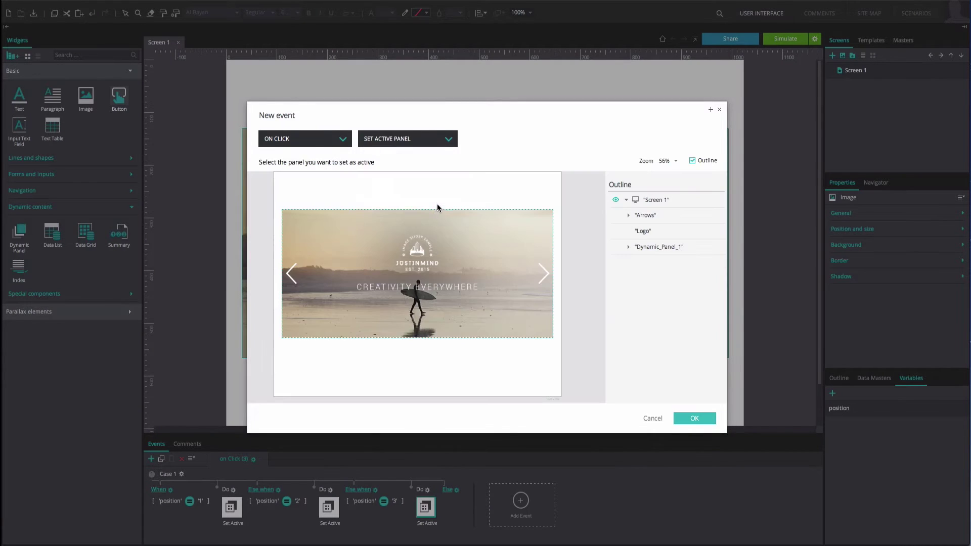
click(629, 247)
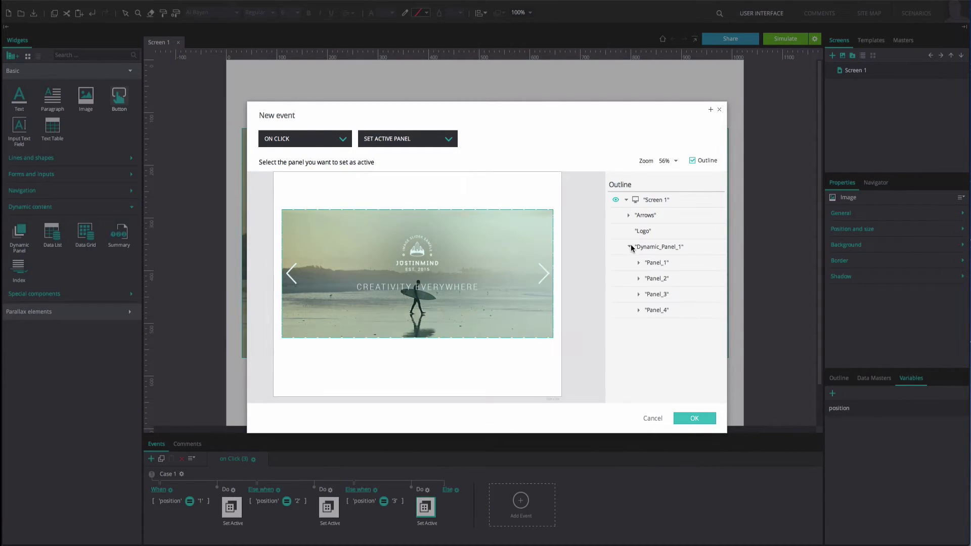
click(658, 264)
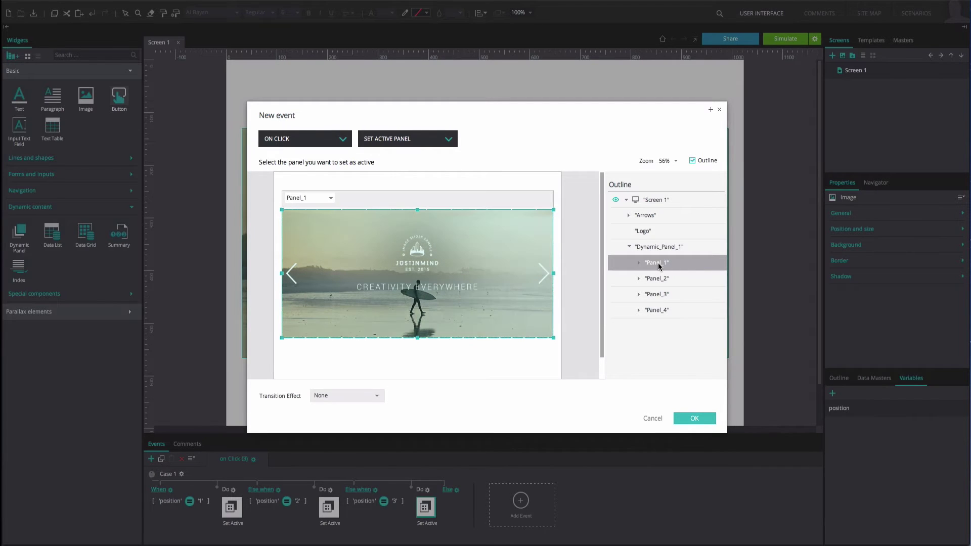
click(374, 396)
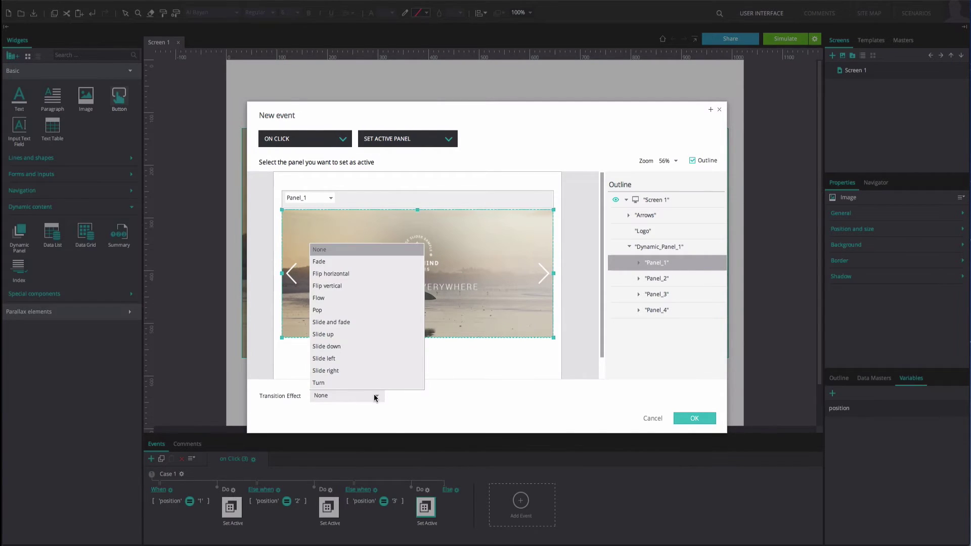
click(372, 360)
click(687, 418)
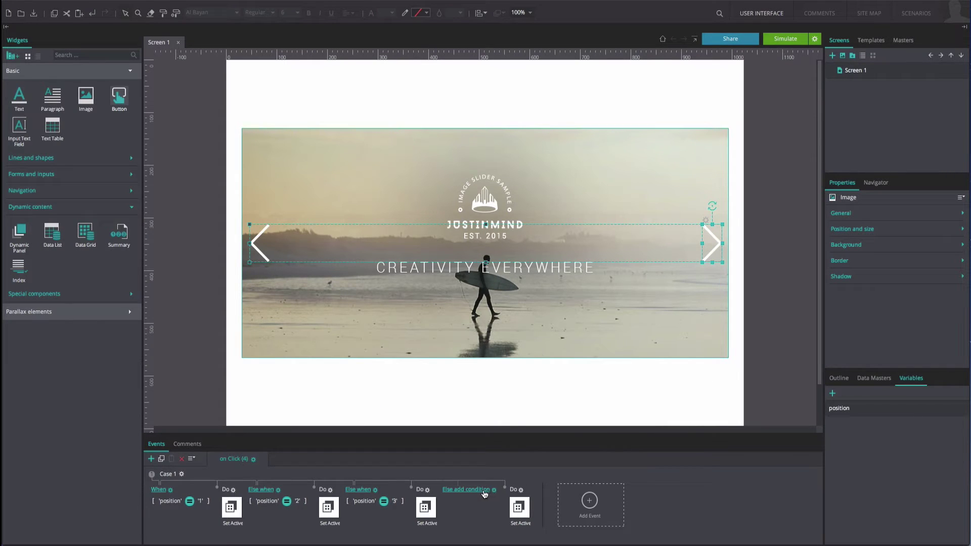
- Add the condition position equals 4 to the Panel_1 branch
click(467, 490)
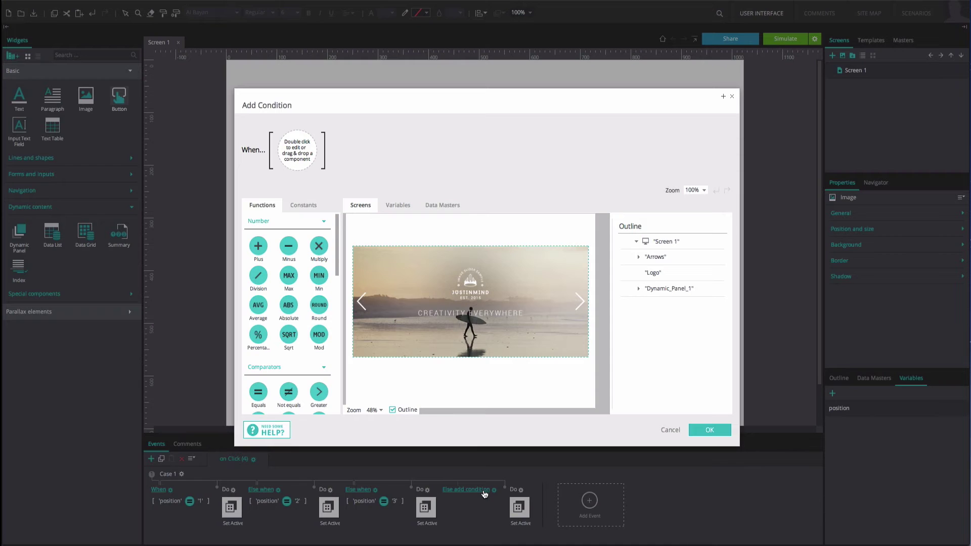
click(406, 206)
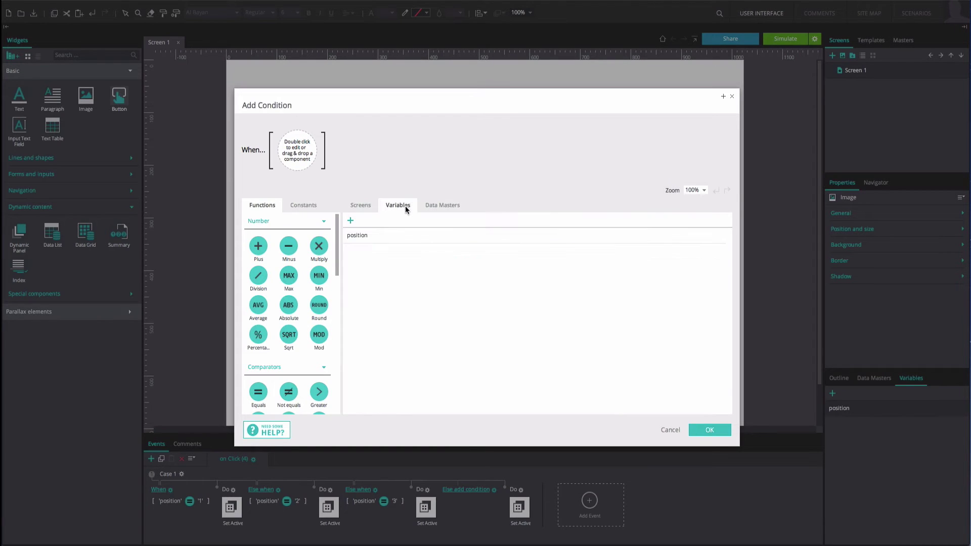
drag(364, 236, 283, 167)
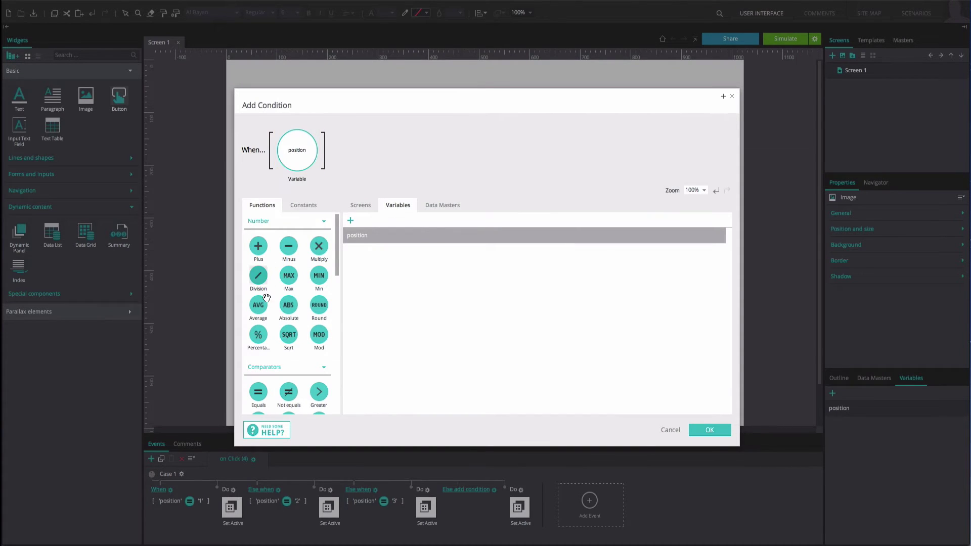
drag(255, 393, 344, 174)
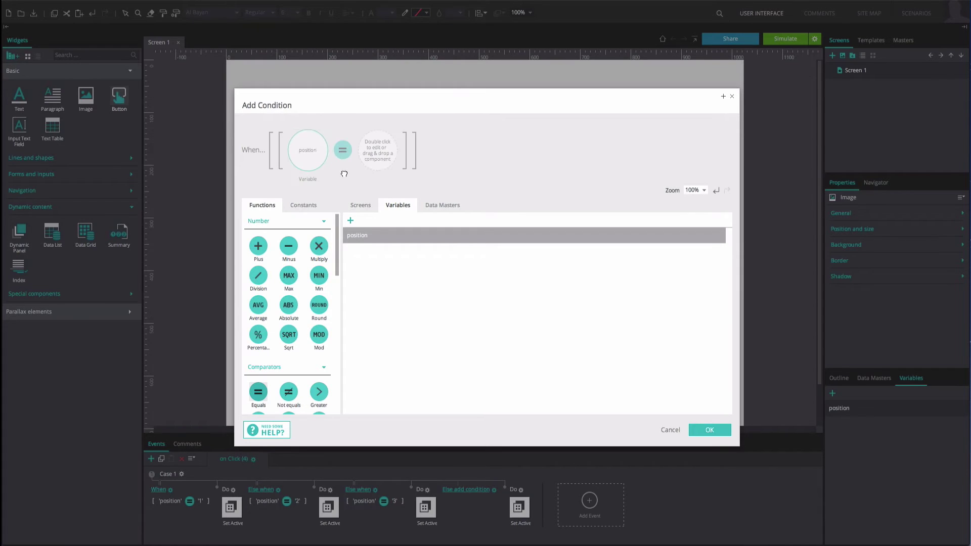
double_click(377, 151)
text(4)
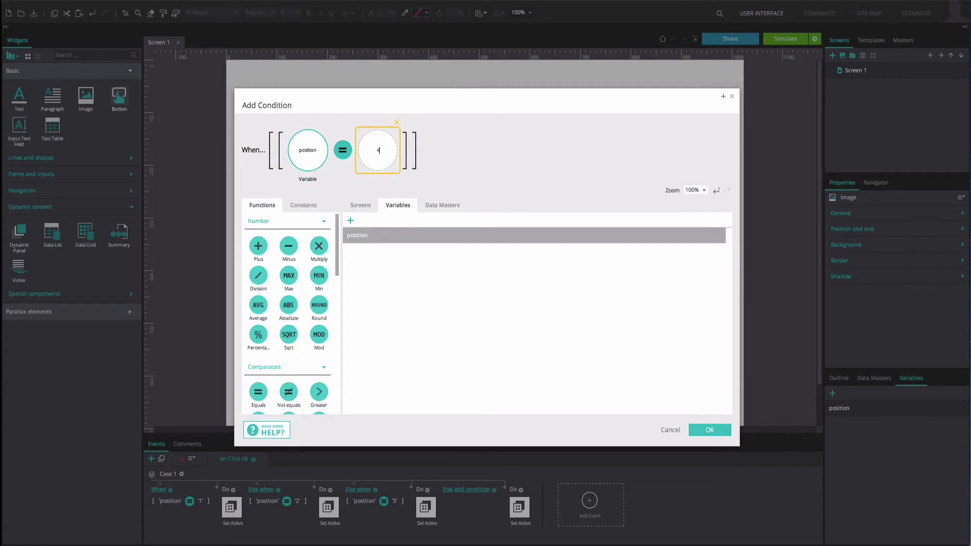
click(697, 431)
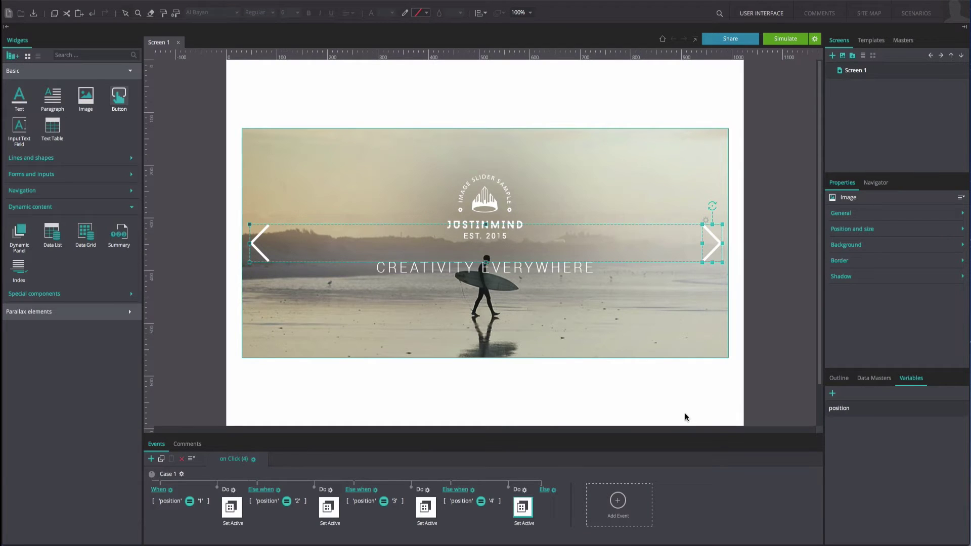
- Add a second click case with a Set Value action on the position variable using a fixed value
click(648, 493)
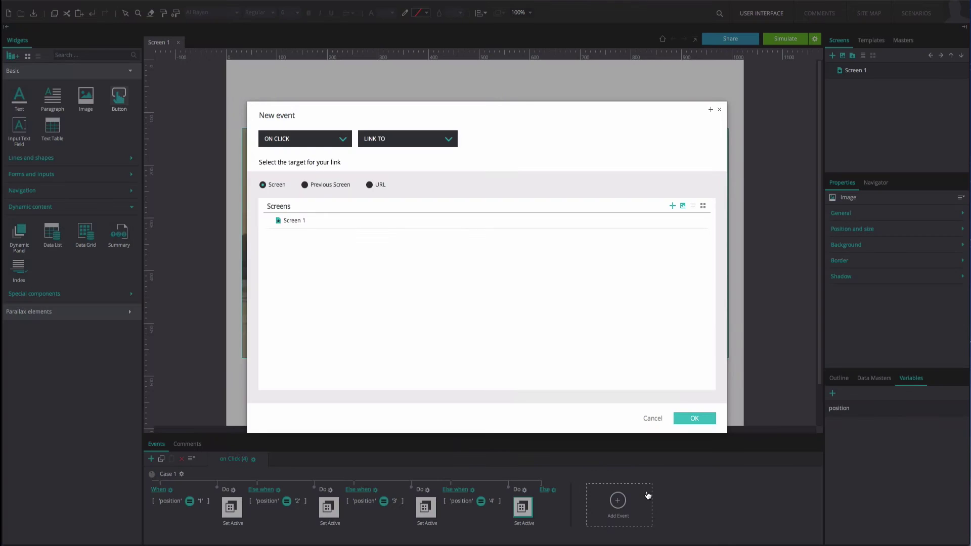
click(449, 139)
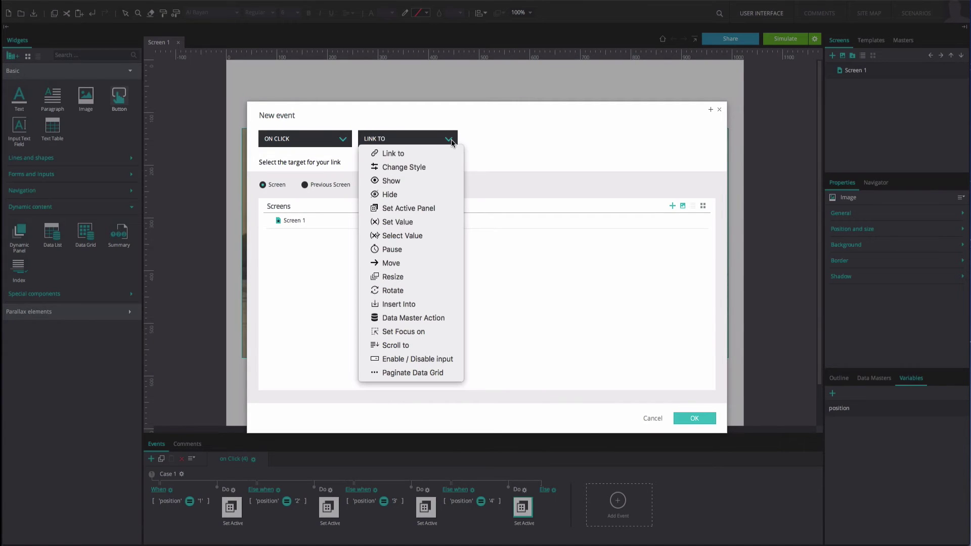
click(441, 217)
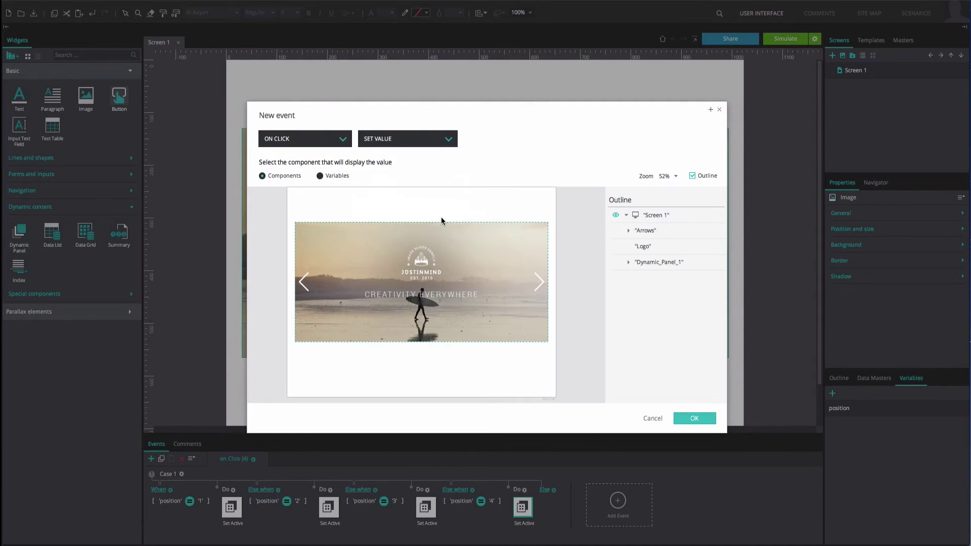
click(322, 178)
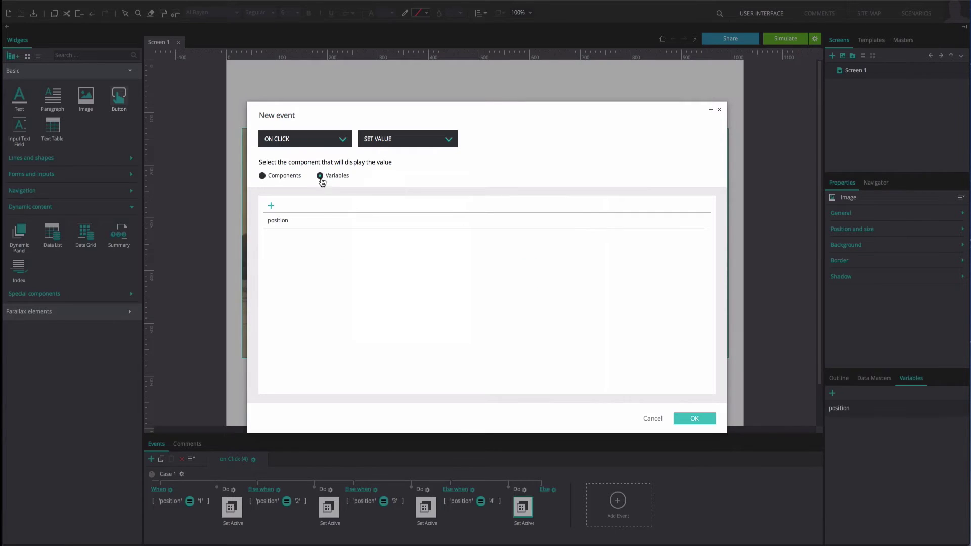
click(302, 219)
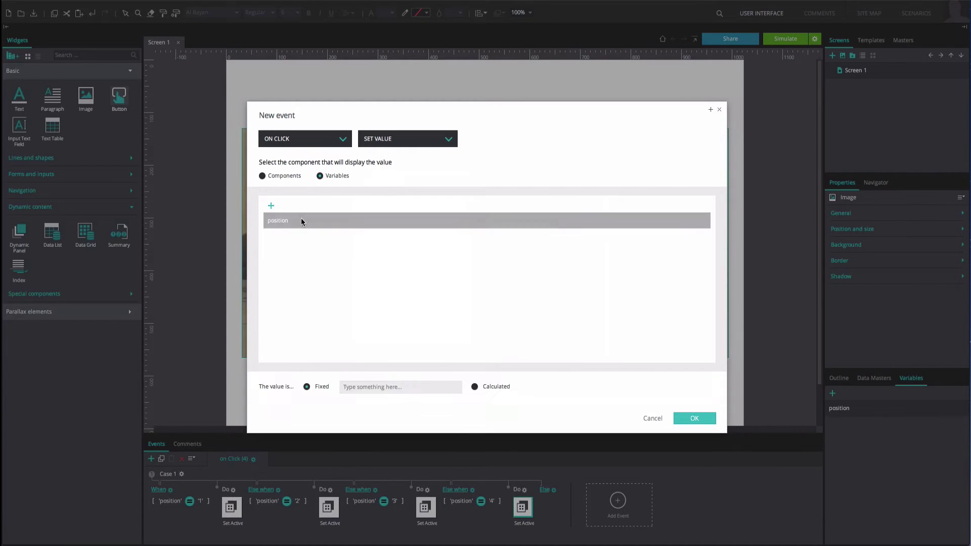
click(344, 390)
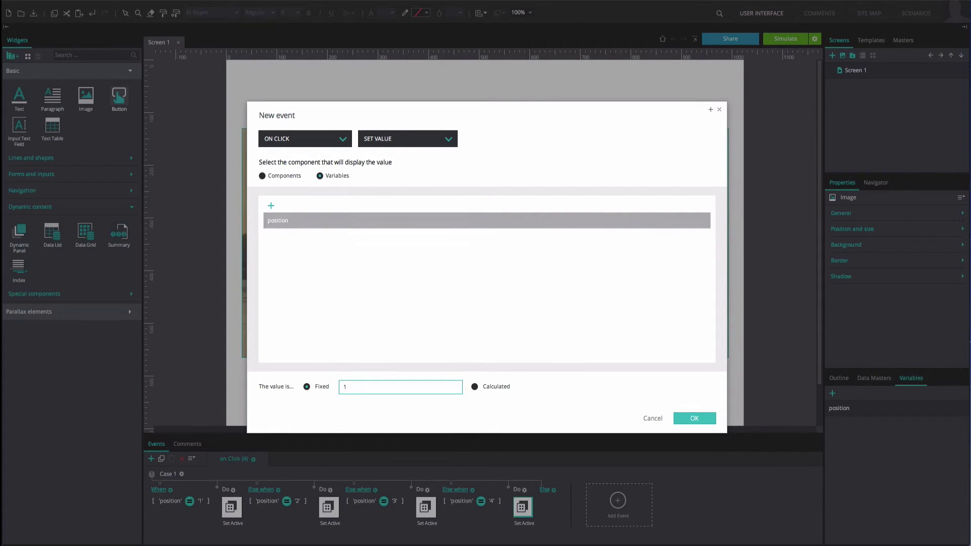
click(681, 418)
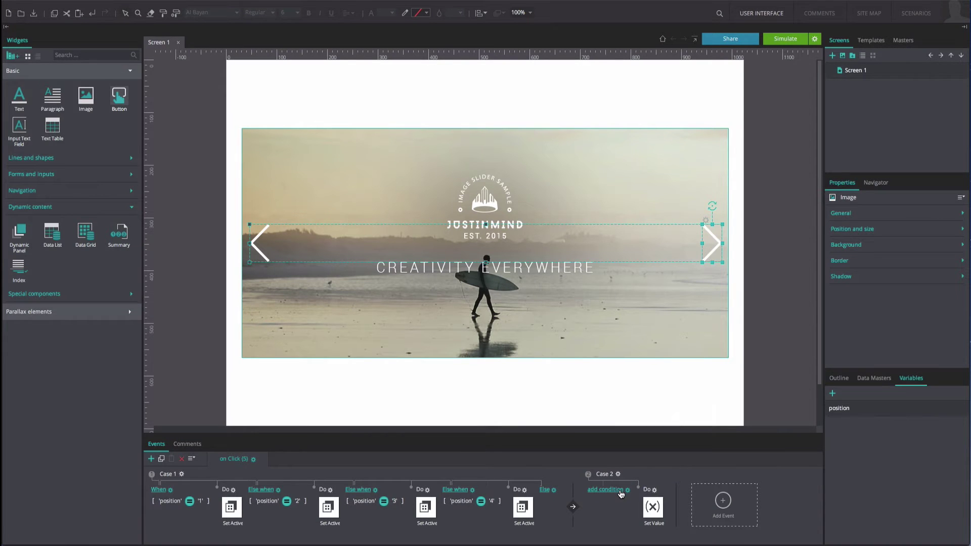
- Condition Case 2's Set Value on position equals 4, then begin its Else action
click(621, 494)
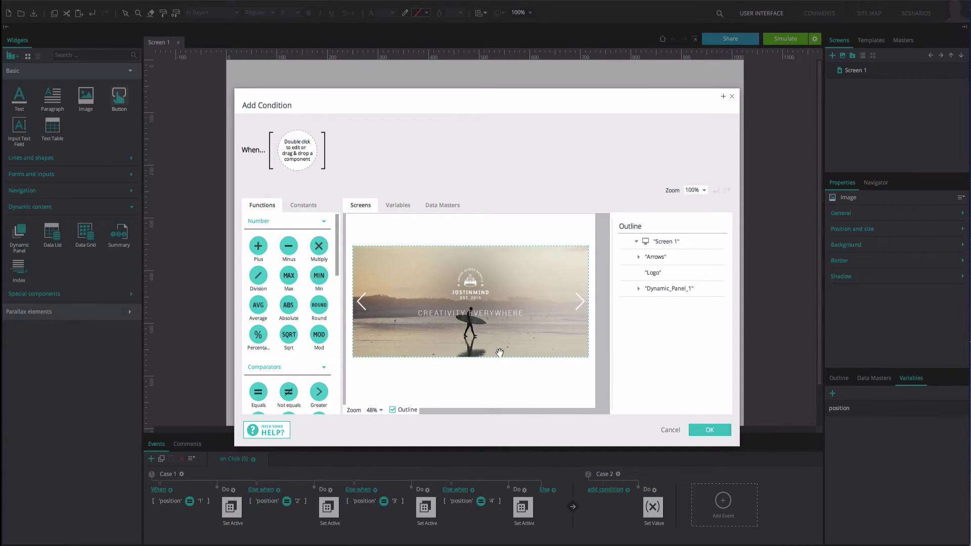
click(396, 205)
drag(360, 237, 313, 174)
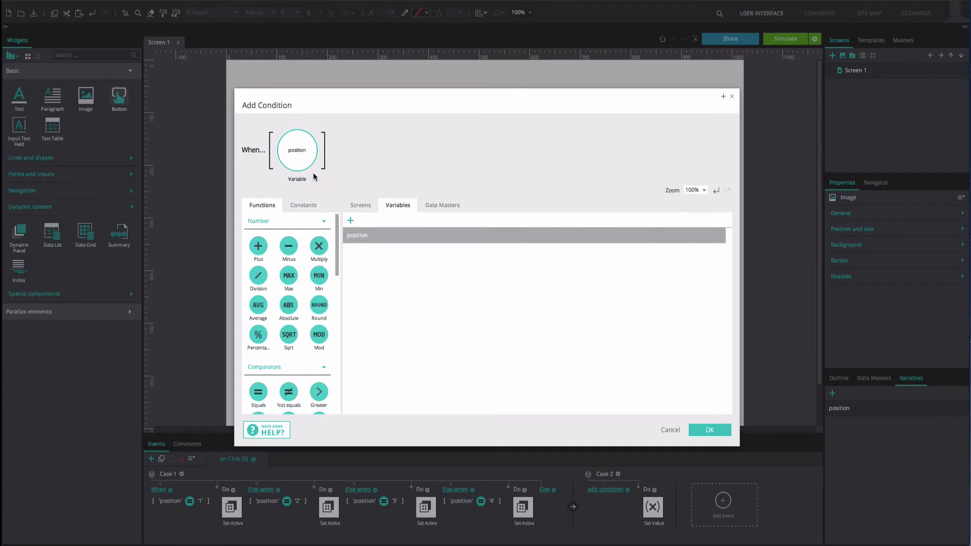
drag(262, 386, 327, 151)
double_click(375, 154)
text(4)
key(Return)
double_click(375, 159)
click(702, 428)
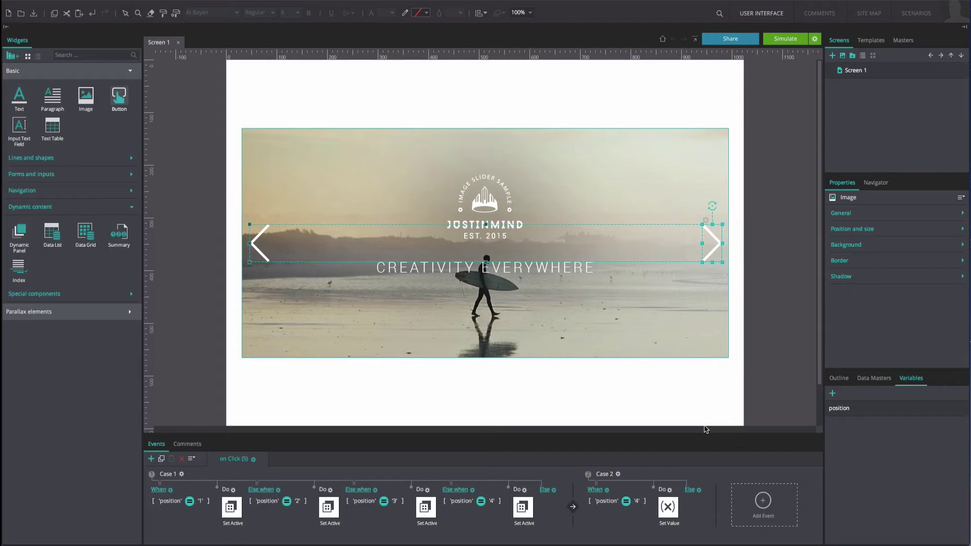
click(691, 490)
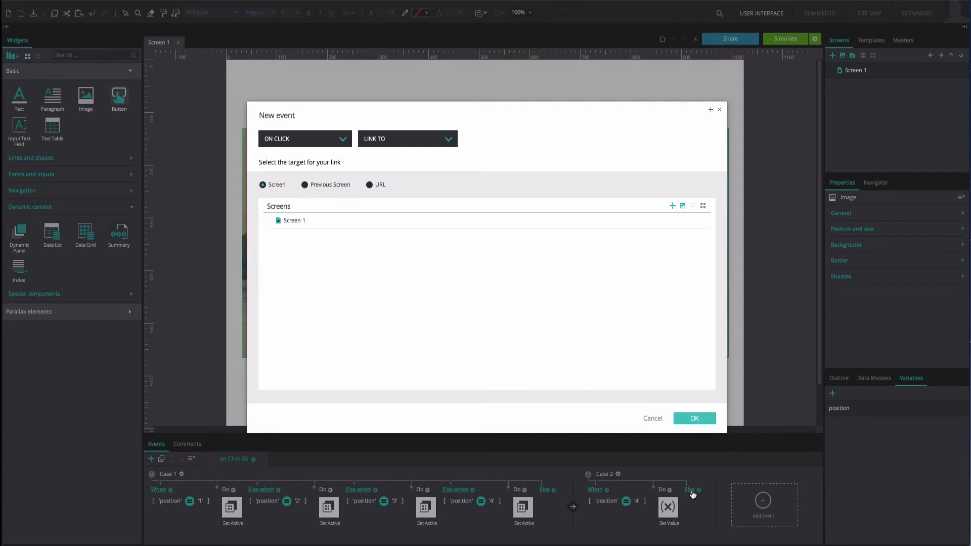
- Add an else Set Value action setting position to the calculated expression position + 1
click(426, 142)
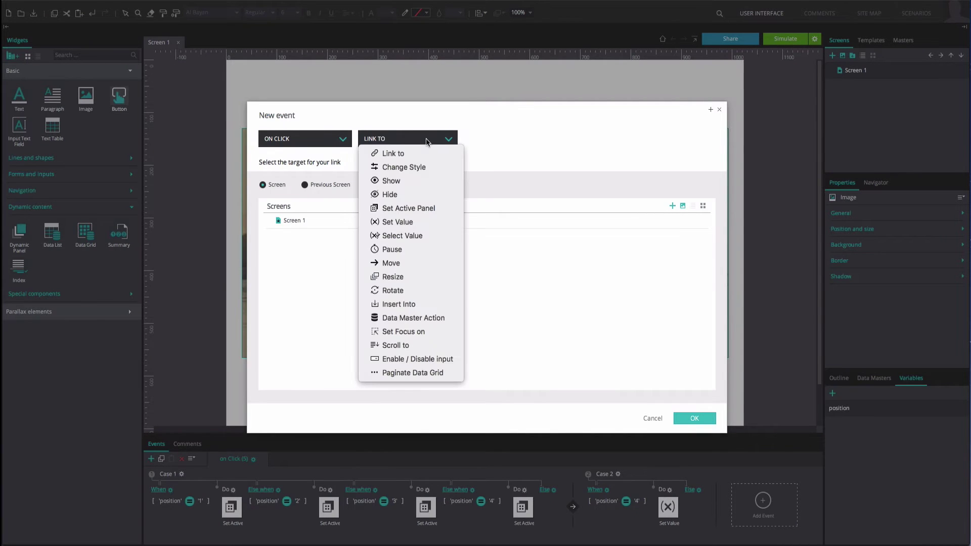
click(420, 221)
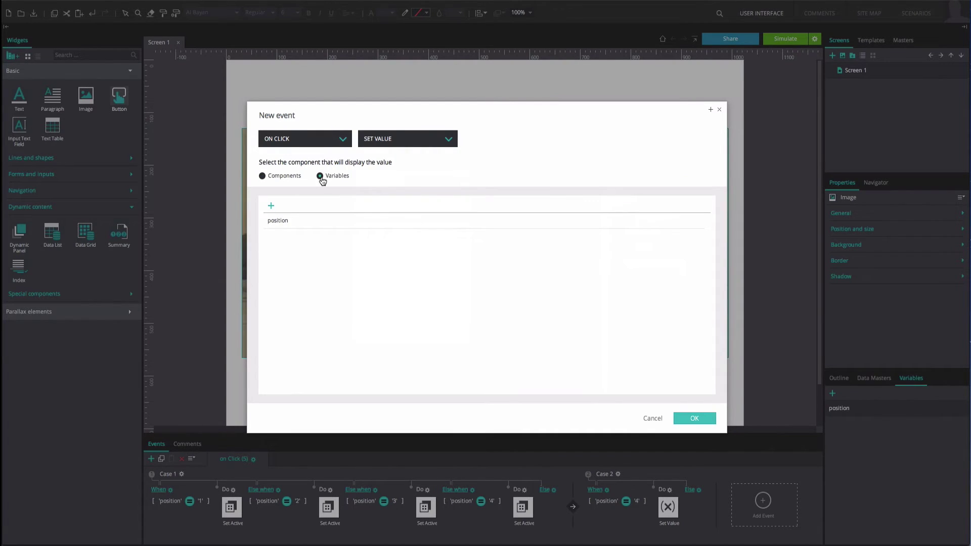
click(293, 221)
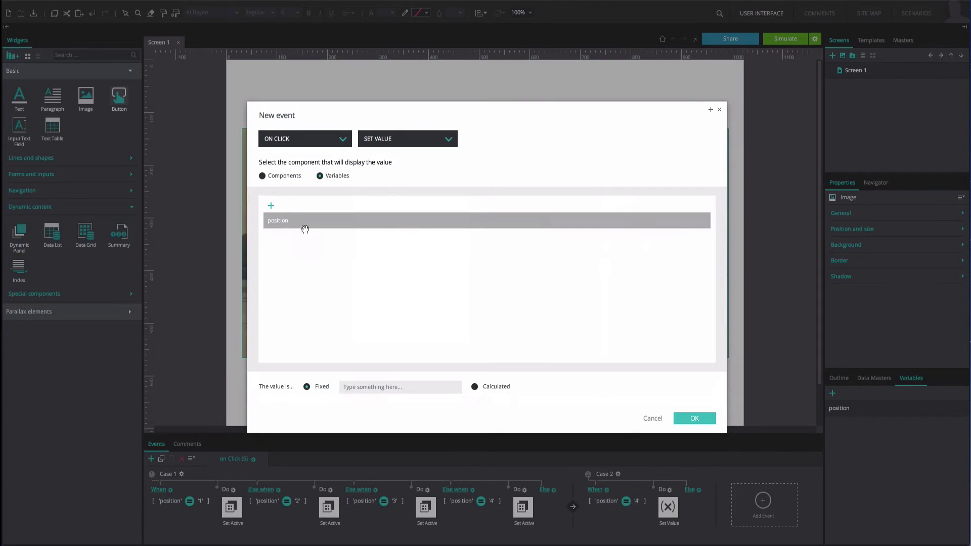
click(474, 387)
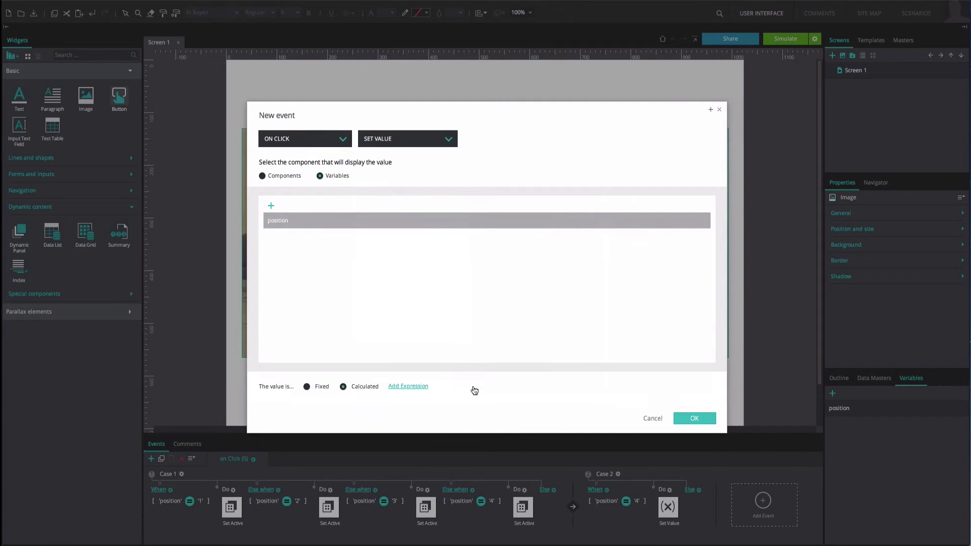
click(415, 387)
click(397, 205)
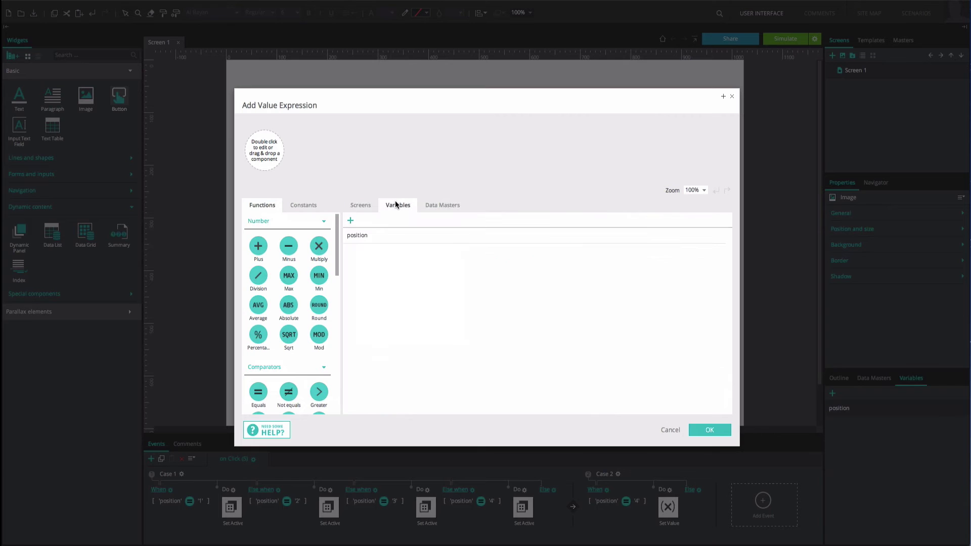
drag(357, 235, 256, 137)
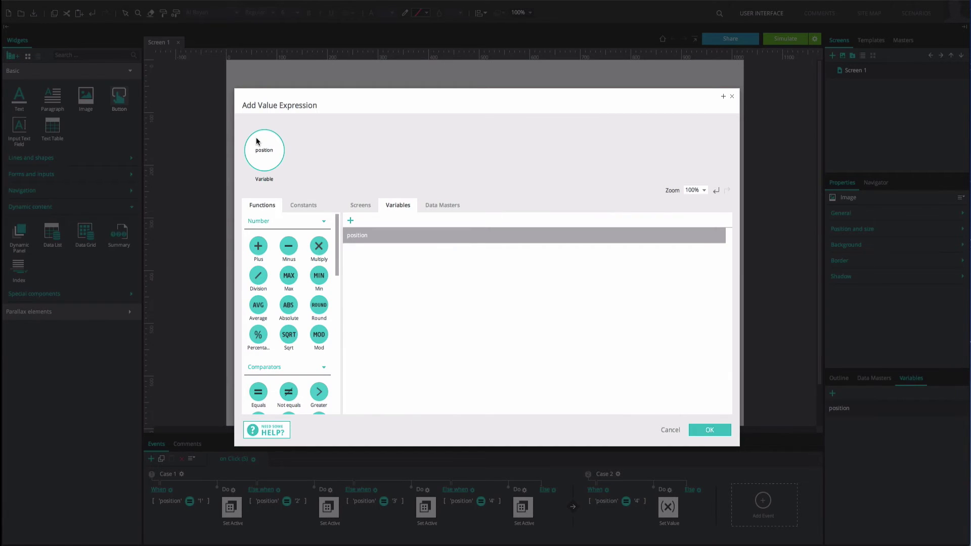
drag(258, 246, 277, 152)
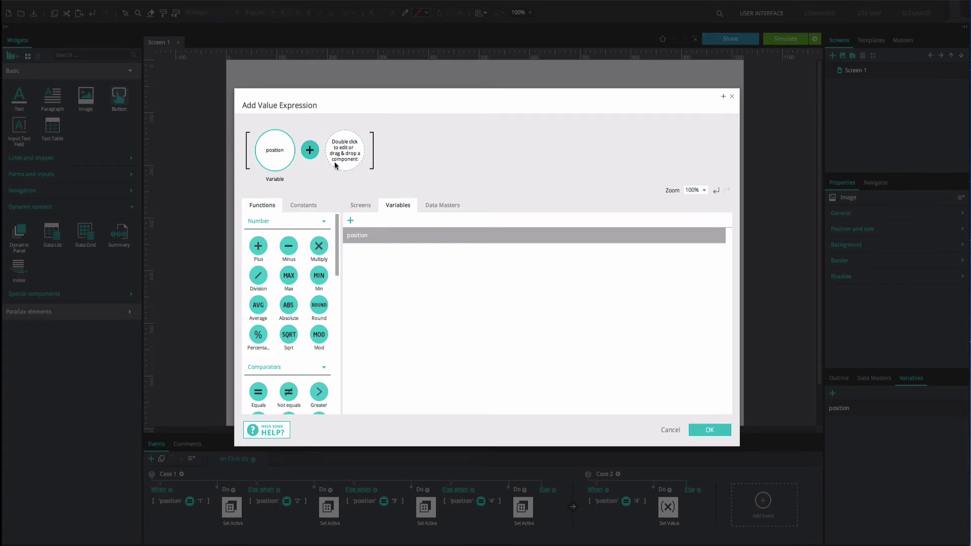
text(1)
click(690, 429)
click(693, 419)
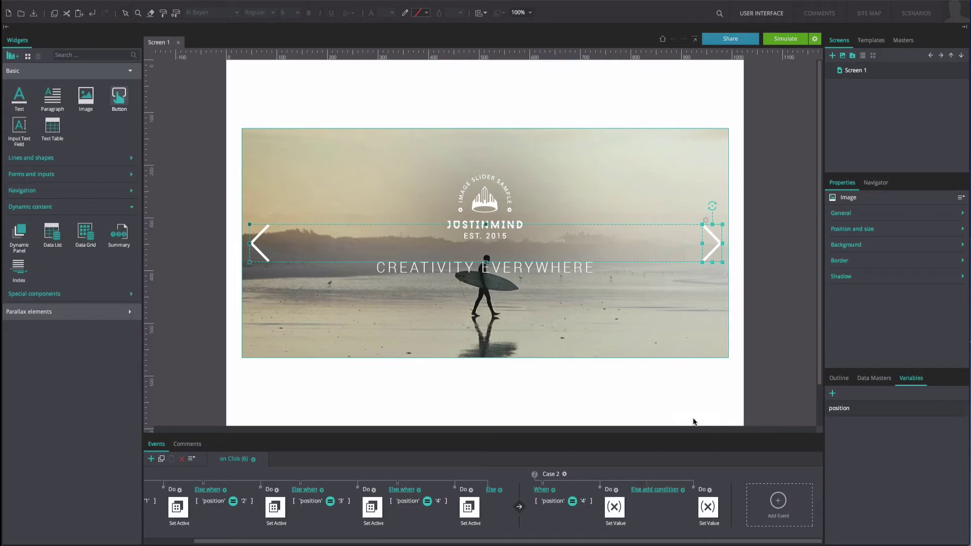
click(785, 42)
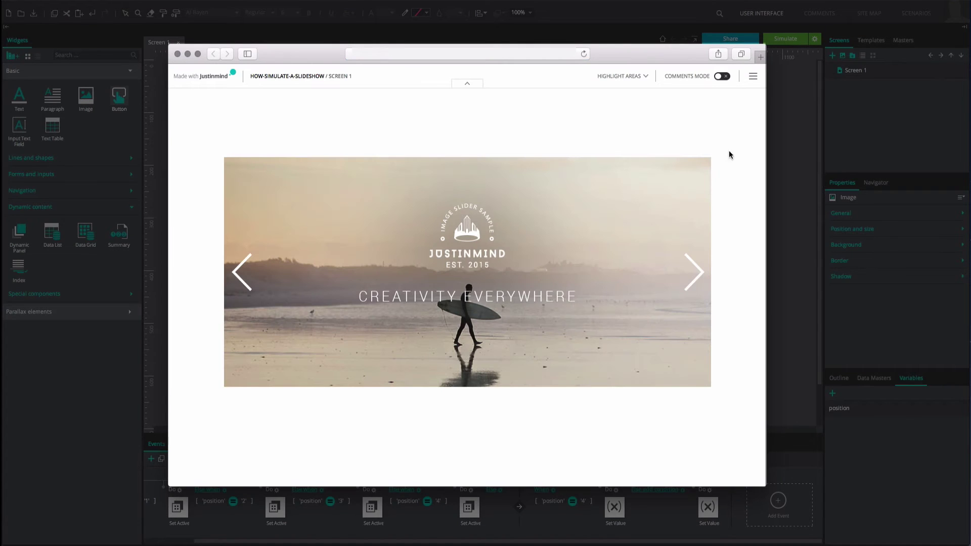
click(695, 264)
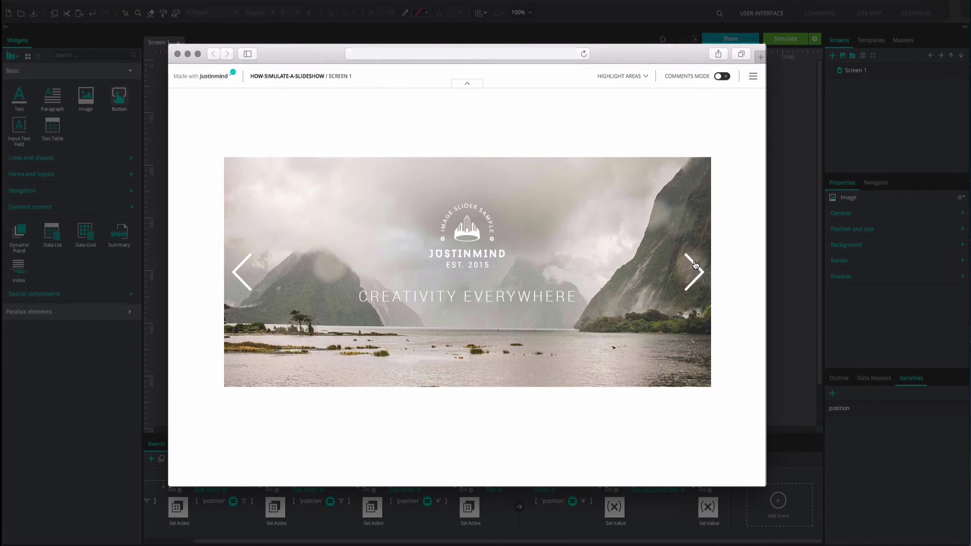
click(695, 265)
click(695, 264)
click(695, 264)
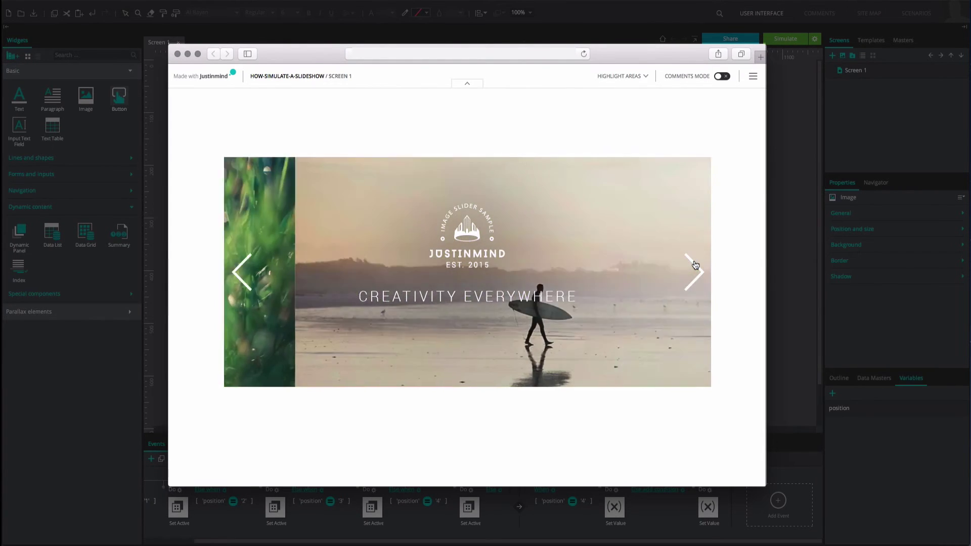
click(695, 264)
click(695, 264)
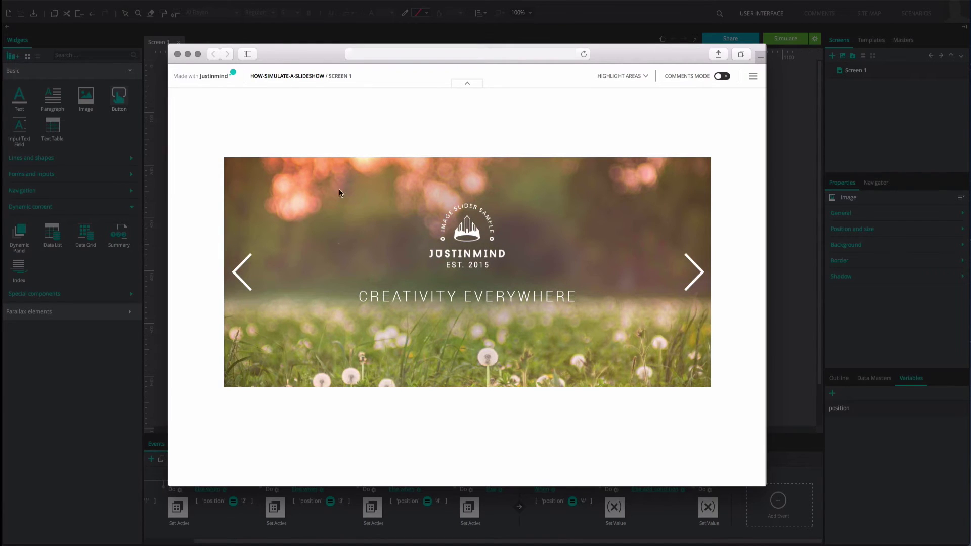
click(178, 53)
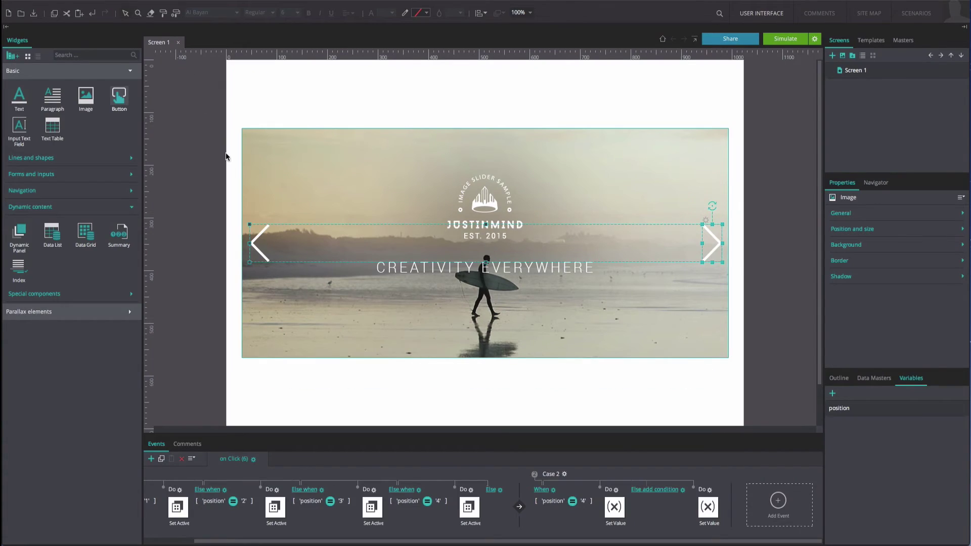
- Give the left arrow an on-click Set Active Panel event showing Panel_4 with Slide right
click(254, 230)
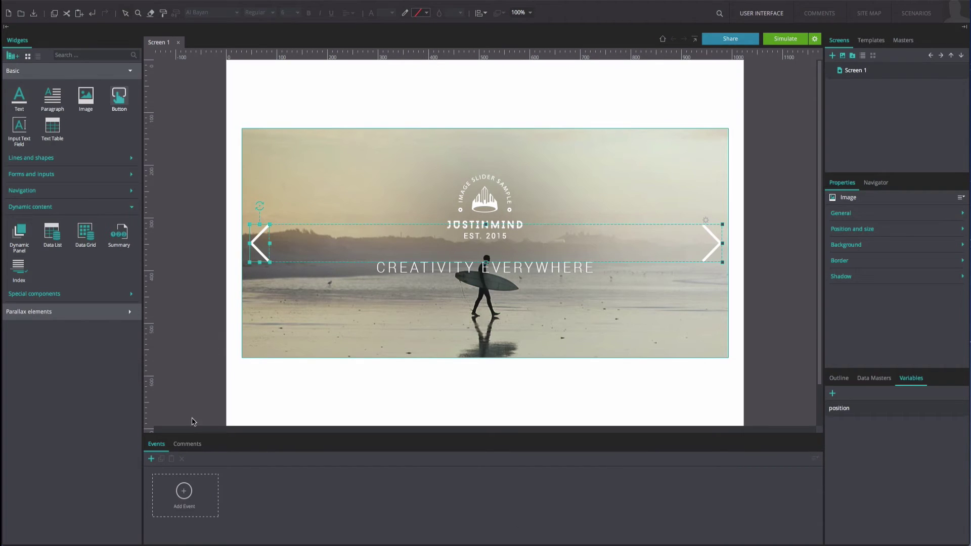
click(178, 490)
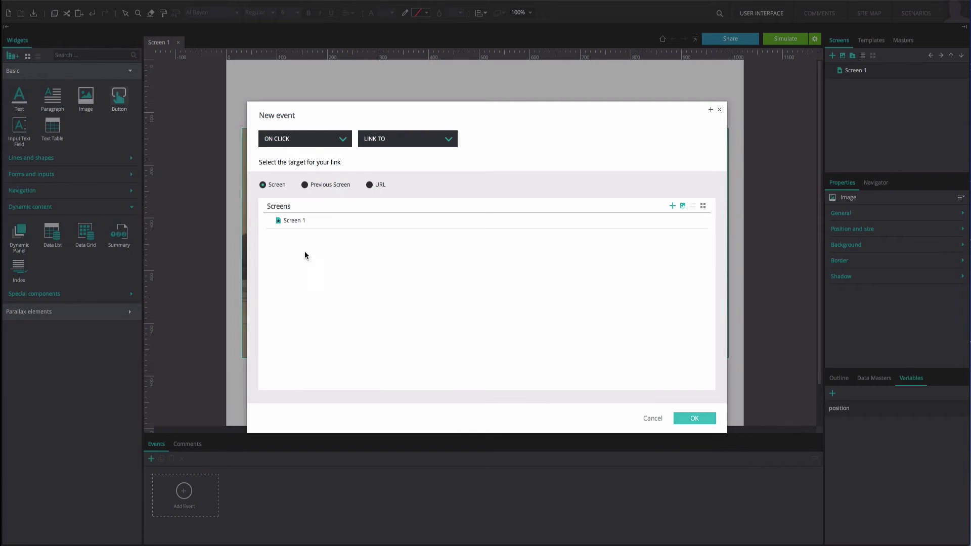
click(365, 140)
click(374, 210)
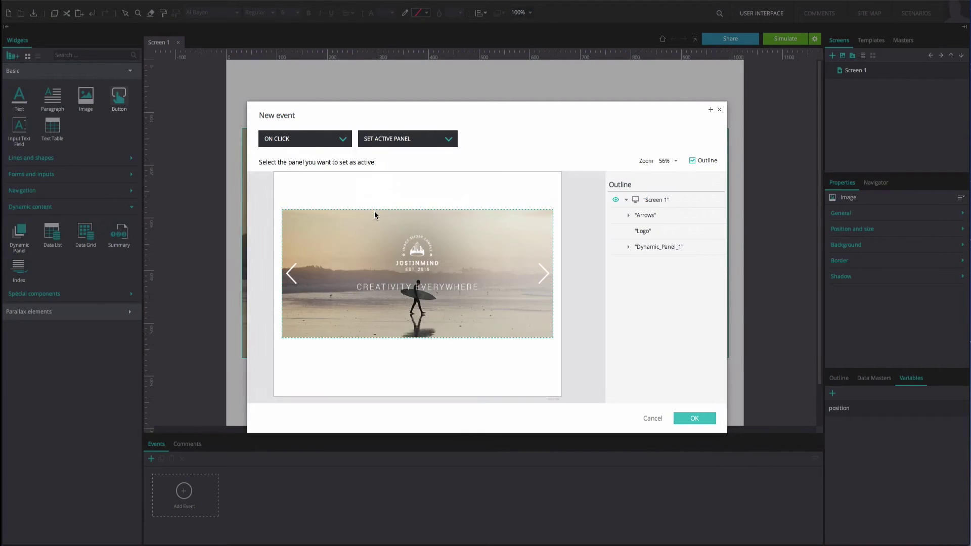
click(629, 247)
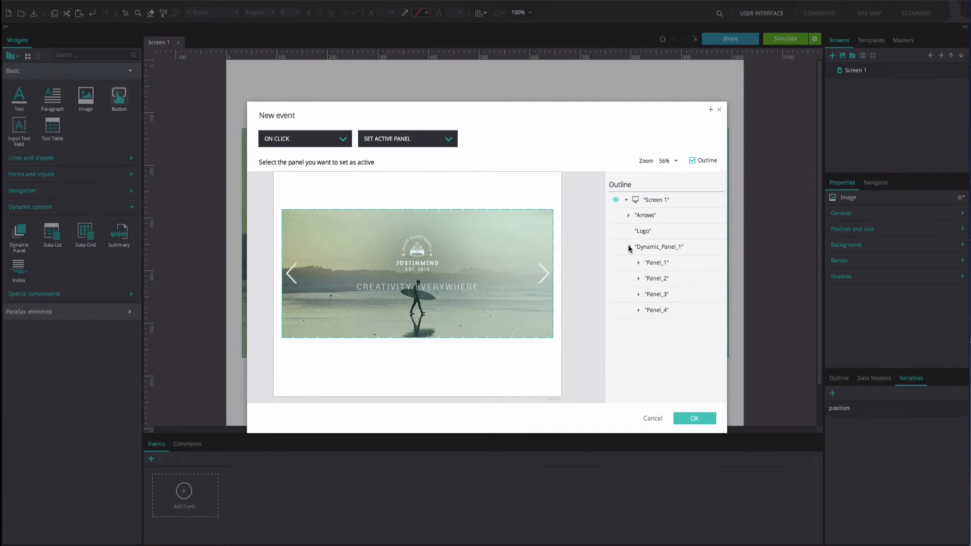
click(650, 310)
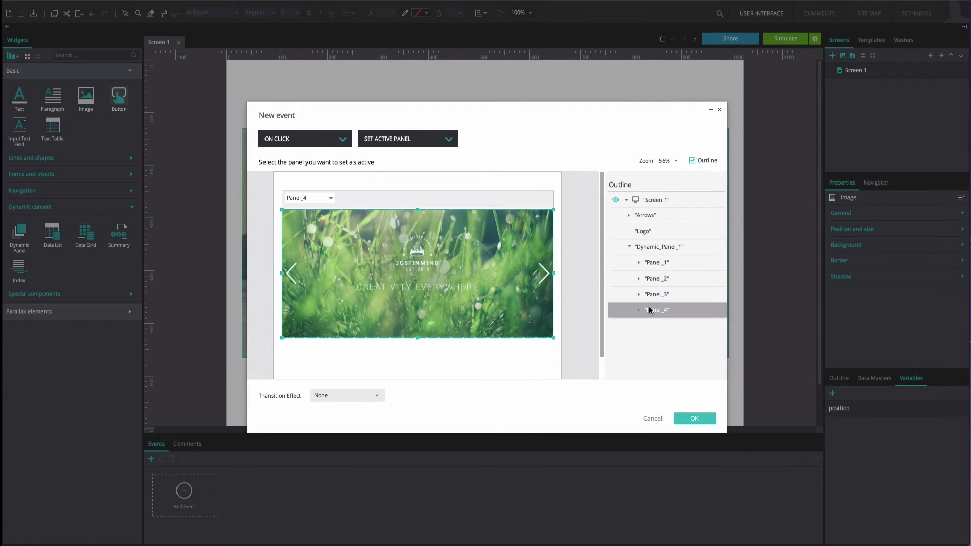
click(378, 395)
click(380, 378)
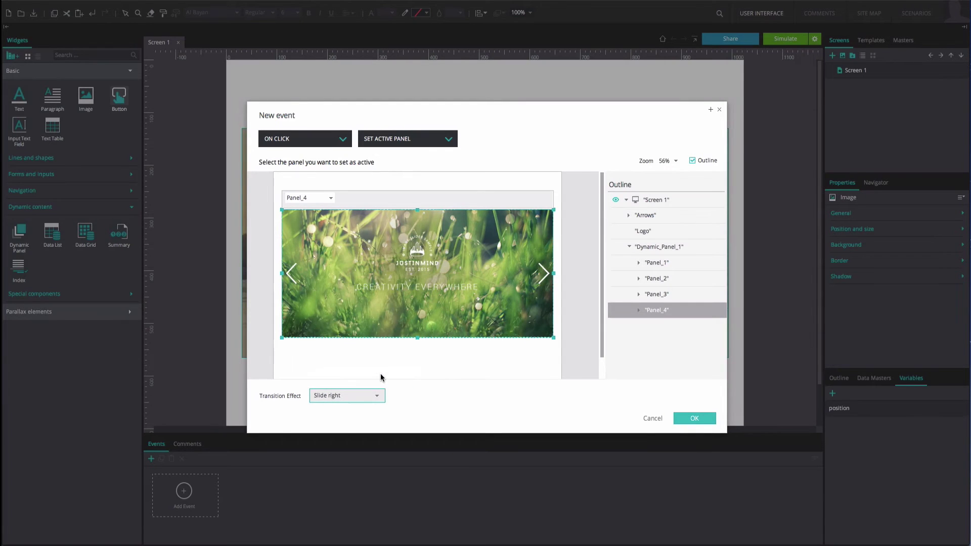
click(689, 420)
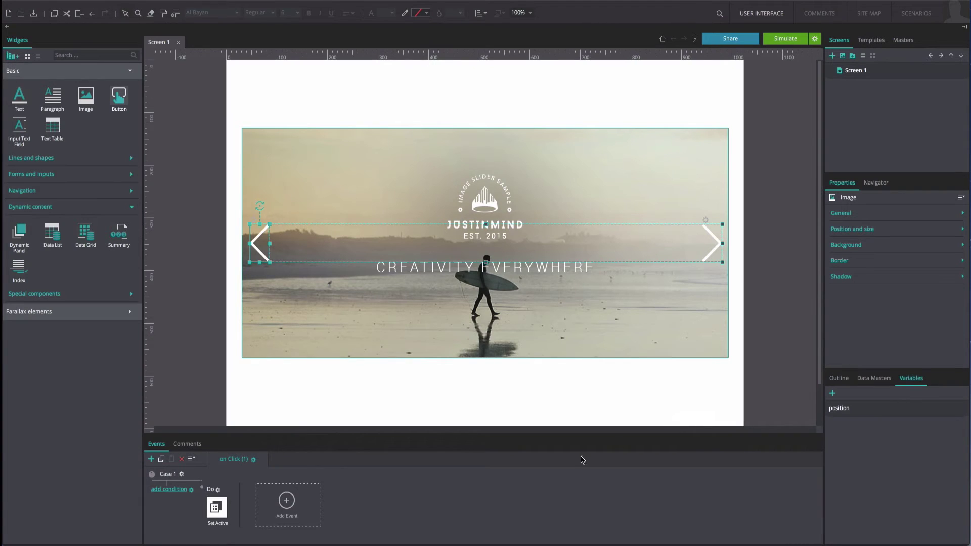
- Condition the left arrow's case on position equals 1, then start an Else action
click(171, 489)
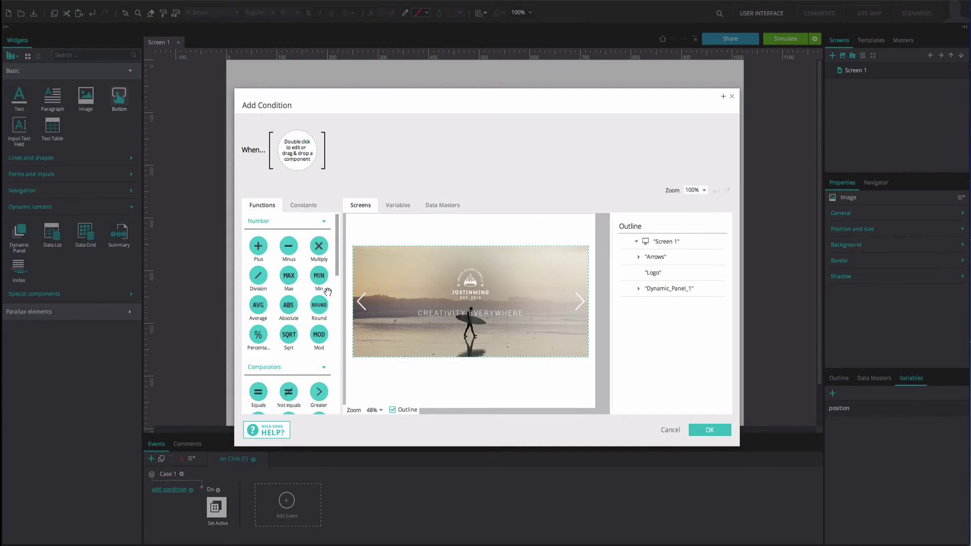
click(396, 207)
drag(363, 236, 318, 170)
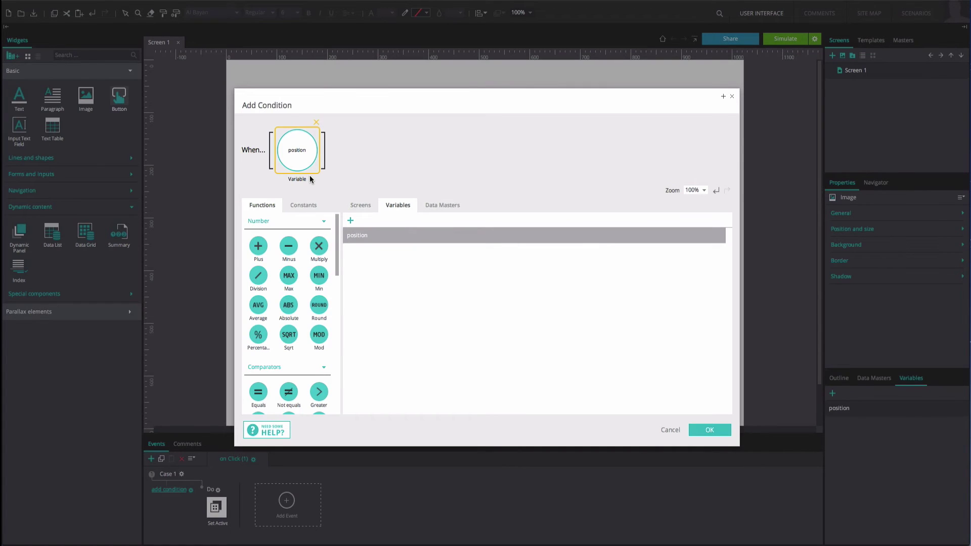
drag(258, 392, 378, 158)
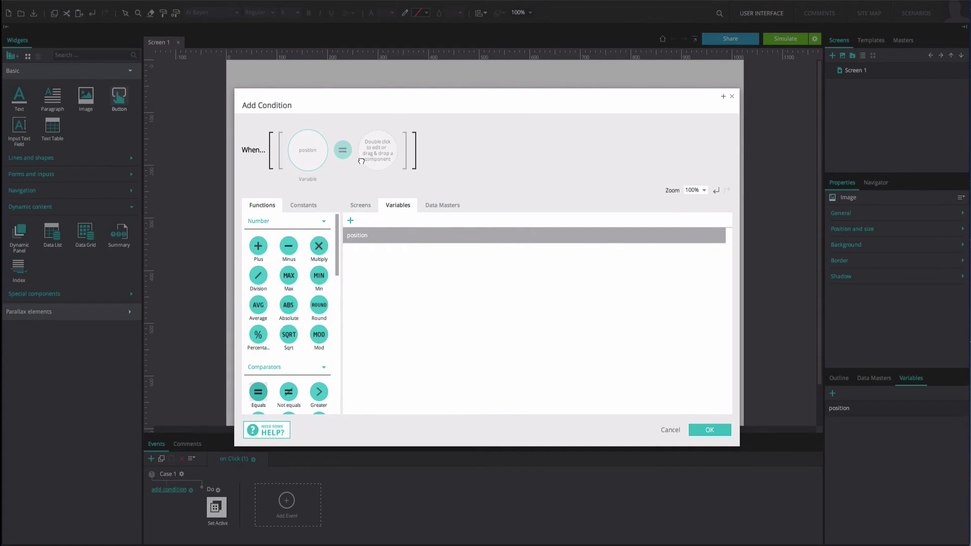
double_click(363, 158)
text(1)
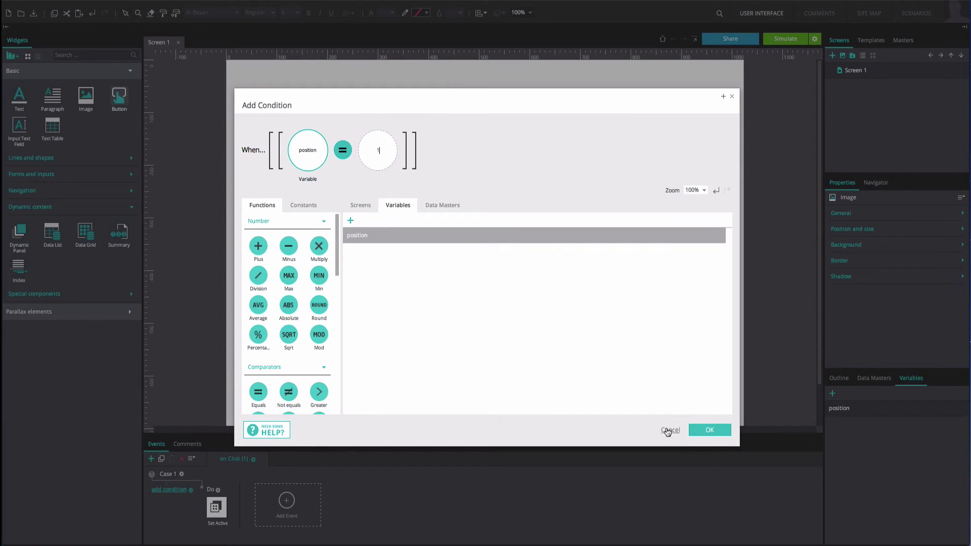
click(720, 430)
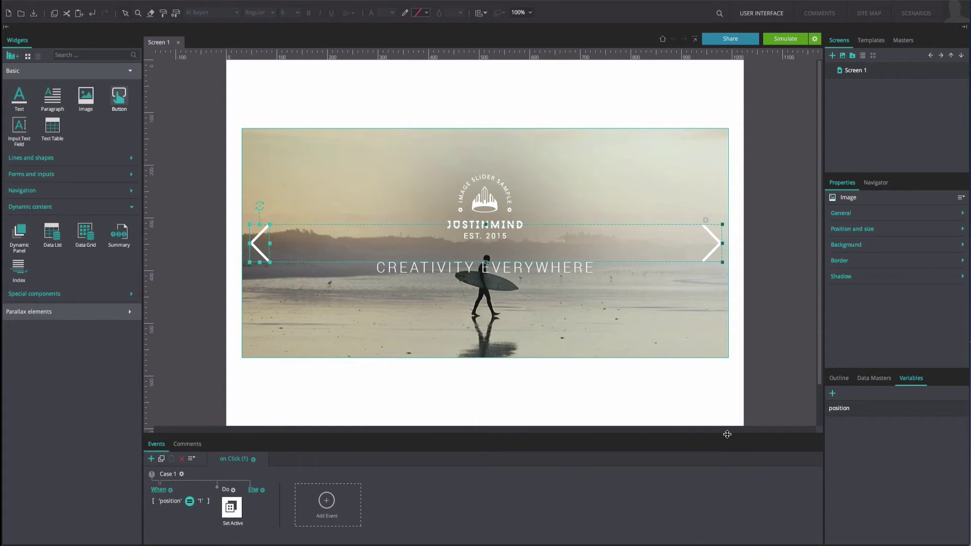
click(253, 490)
- Make the else branch set the active panel to Panel_1 with a Slide right transition
click(433, 141)
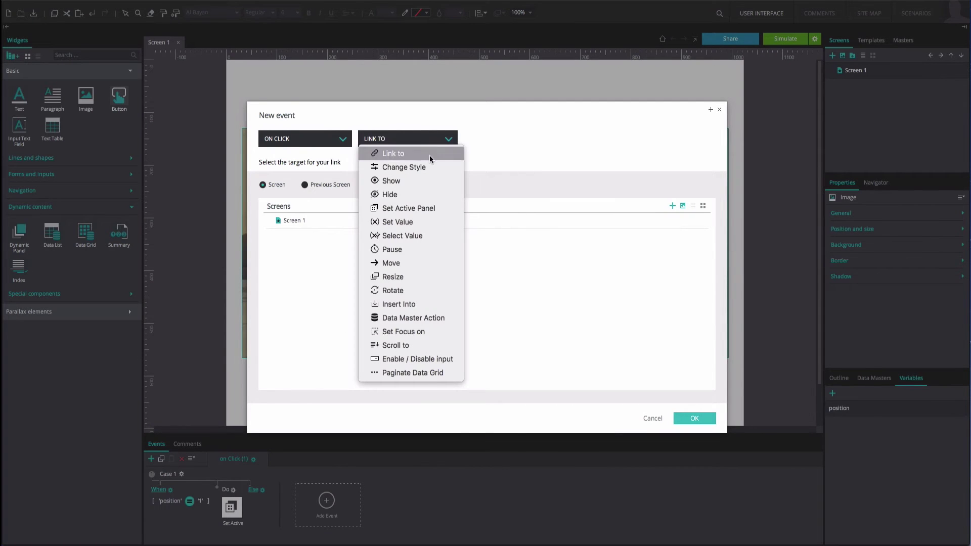
click(419, 208)
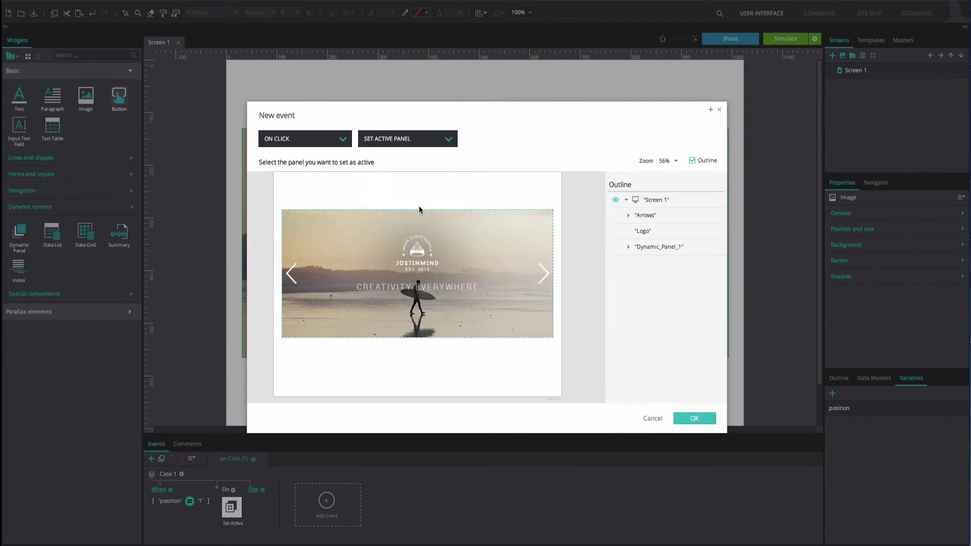
click(628, 248)
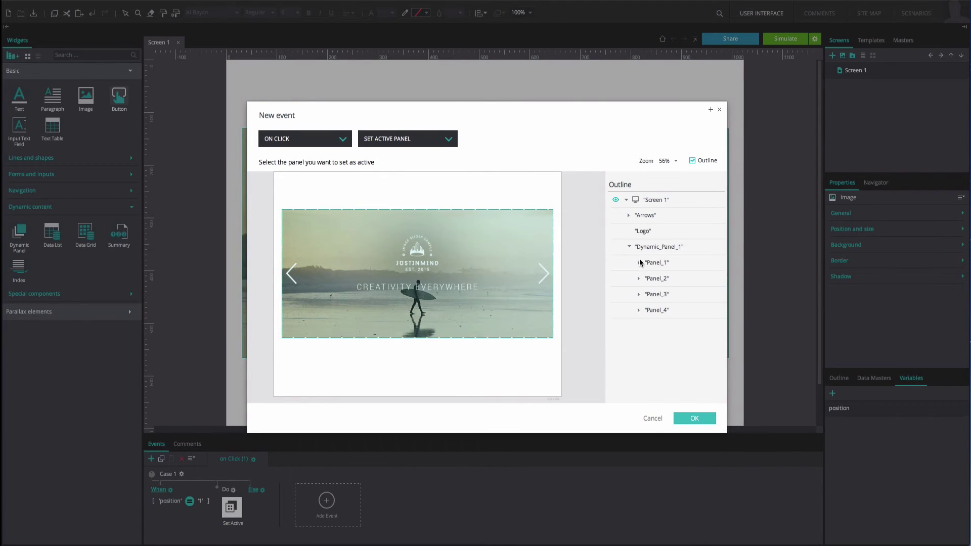
click(653, 263)
click(374, 397)
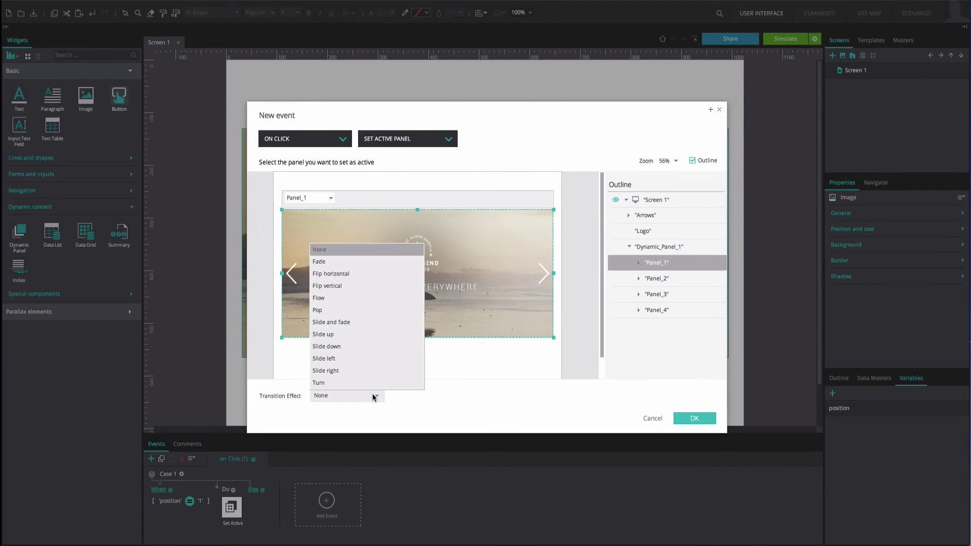
click(380, 372)
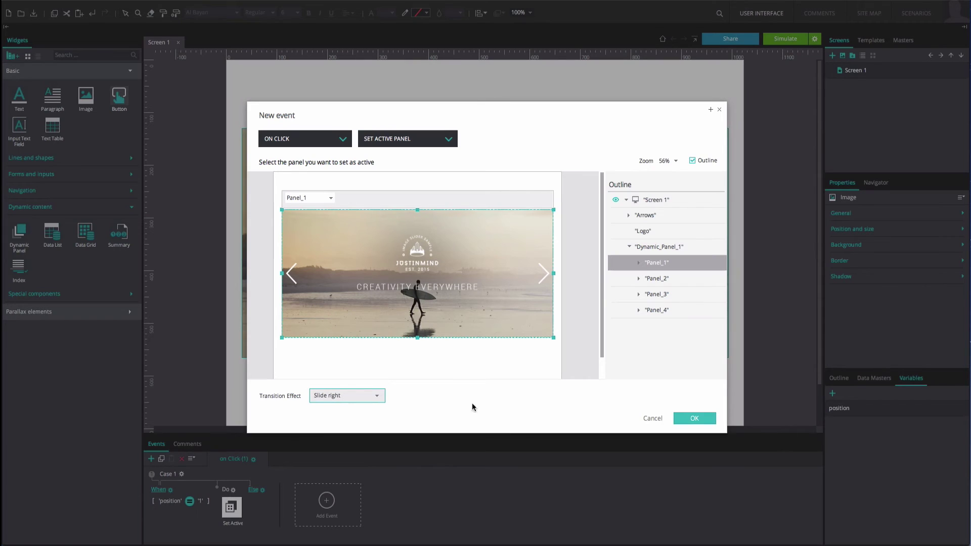
click(686, 420)
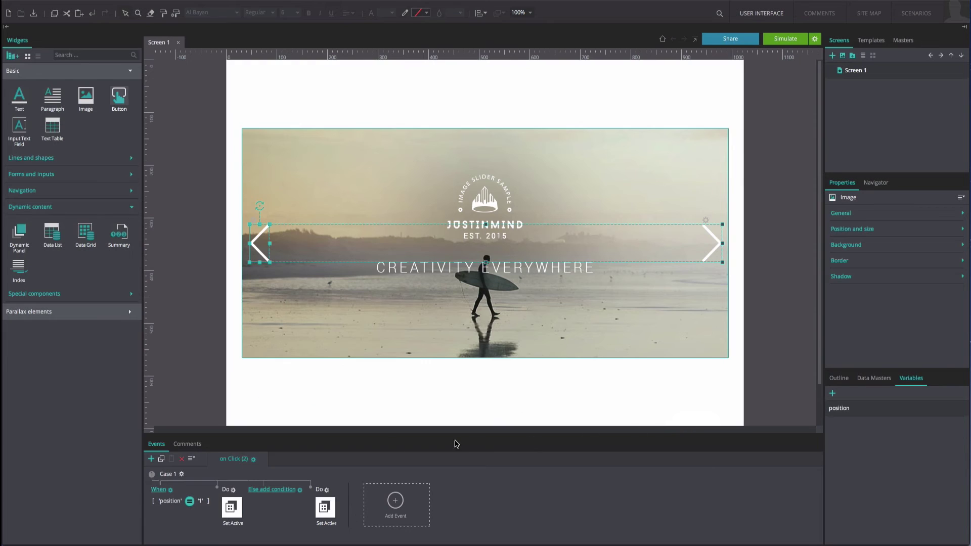
- Start the else branch's condition by placing the position variable in it
click(291, 491)
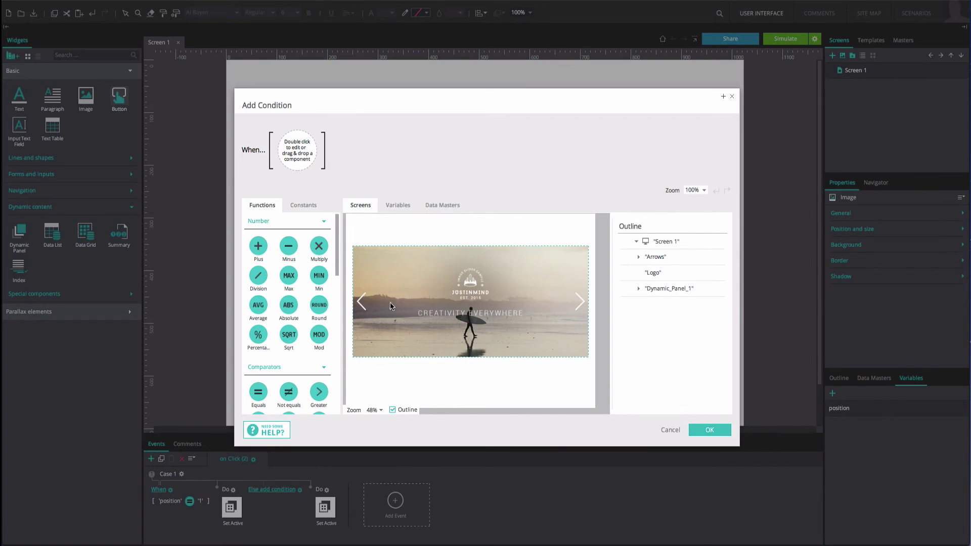
click(398, 205)
drag(363, 235, 306, 178)
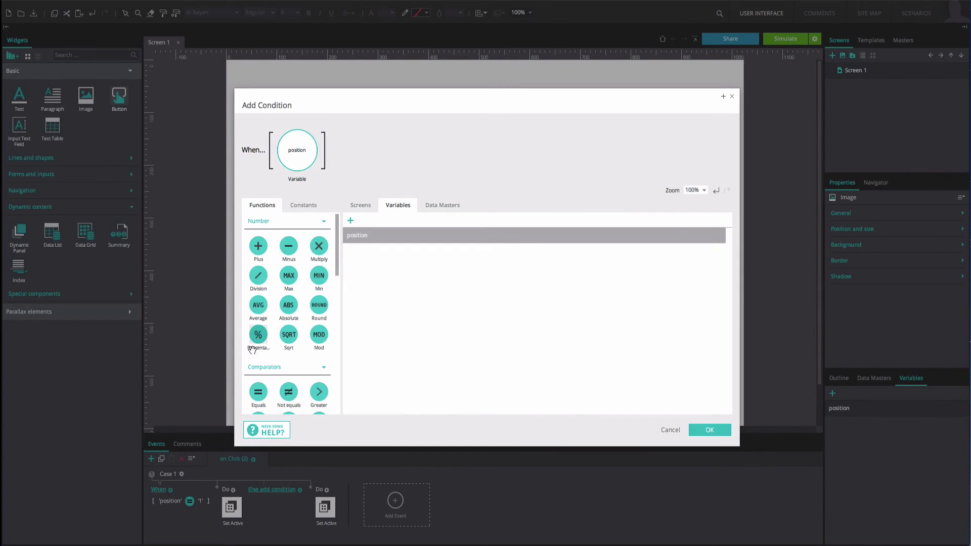
- Set the else-when condition to position equals 2
drag(259, 383, 353, 160)
double_click(366, 157)
text(2)
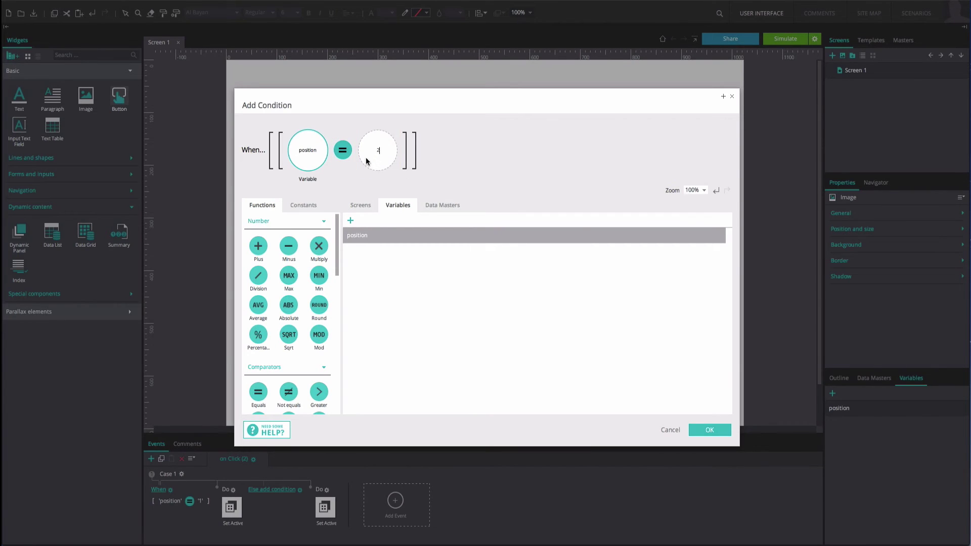
click(701, 431)
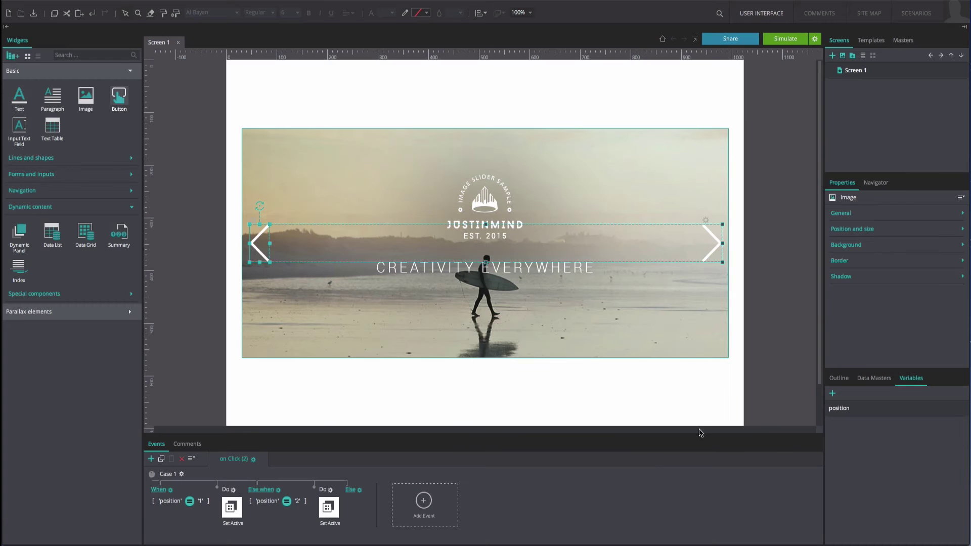
- Add a Set Active Panel action making Panel_2 active with a Slide right transition
click(350, 489)
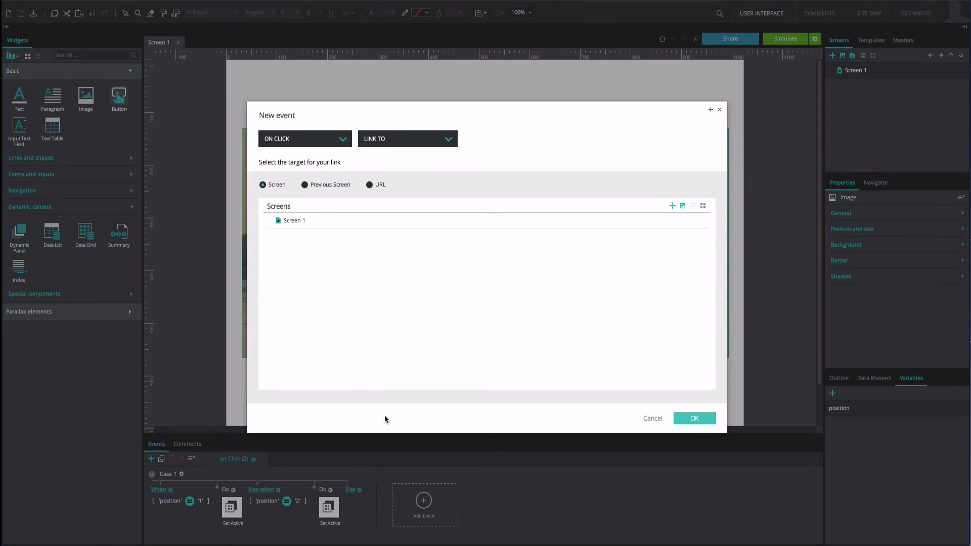
click(448, 139)
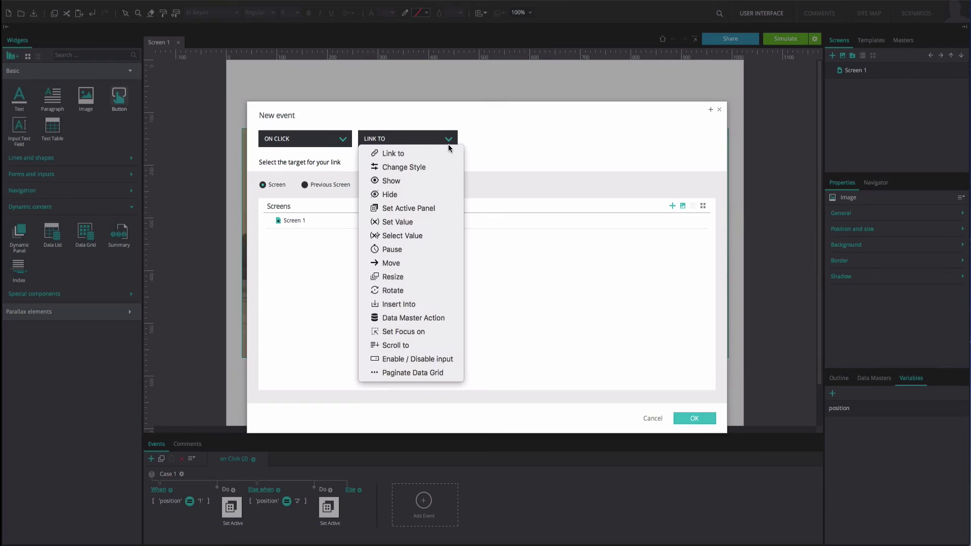
click(447, 209)
click(629, 247)
click(655, 279)
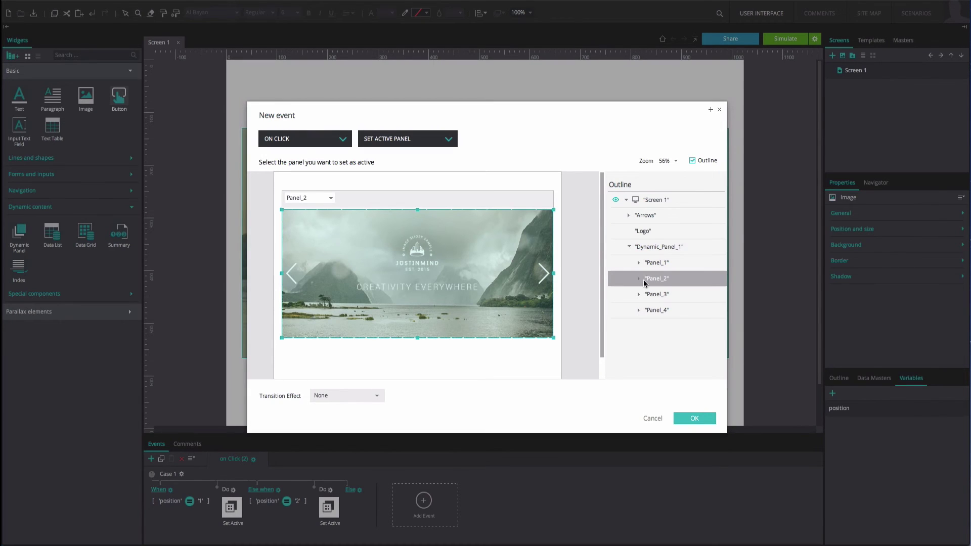
click(370, 399)
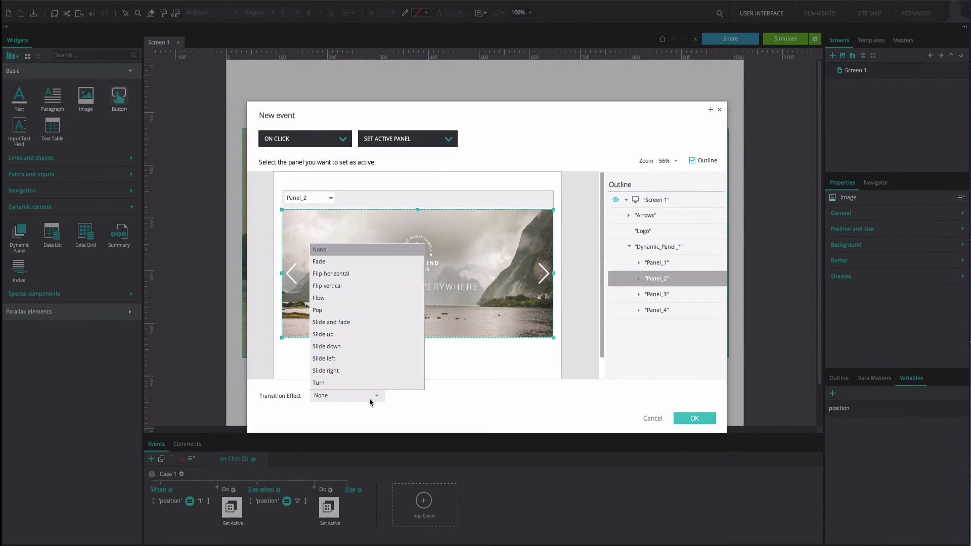
click(369, 373)
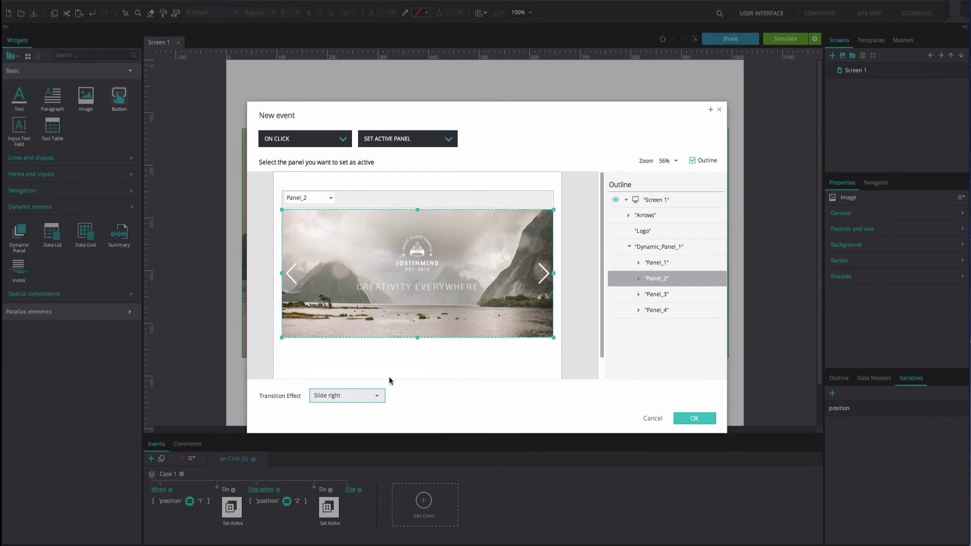
click(705, 416)
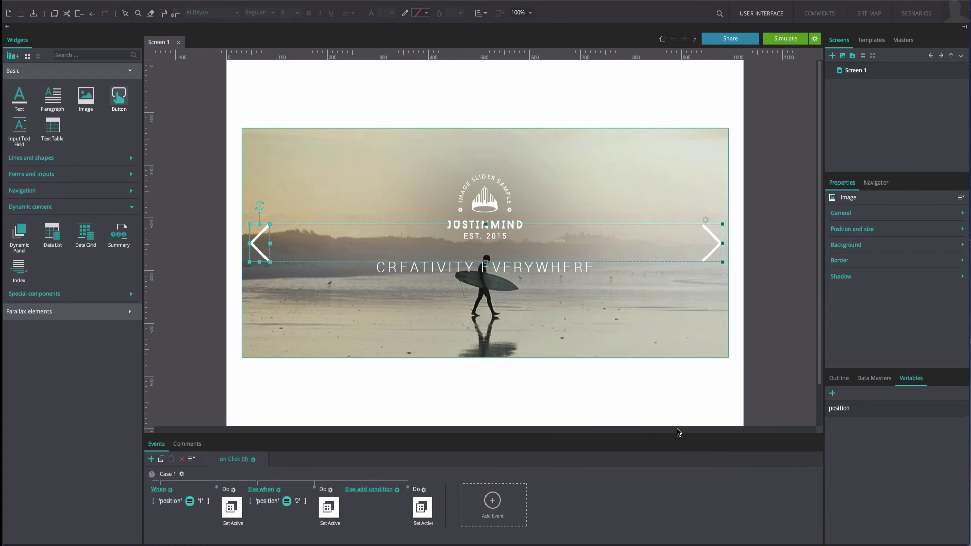
- Add an else-when condition testing position equals 3
click(385, 491)
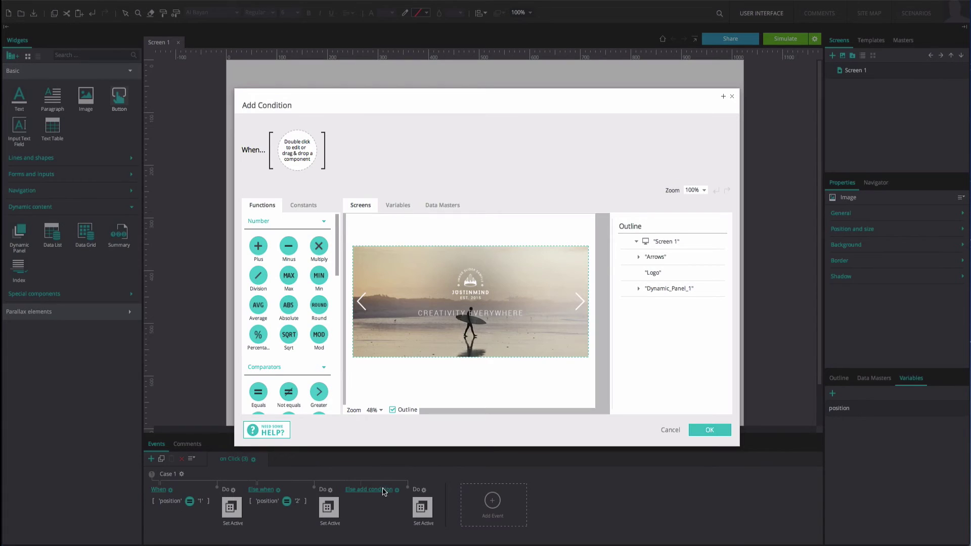
click(398, 205)
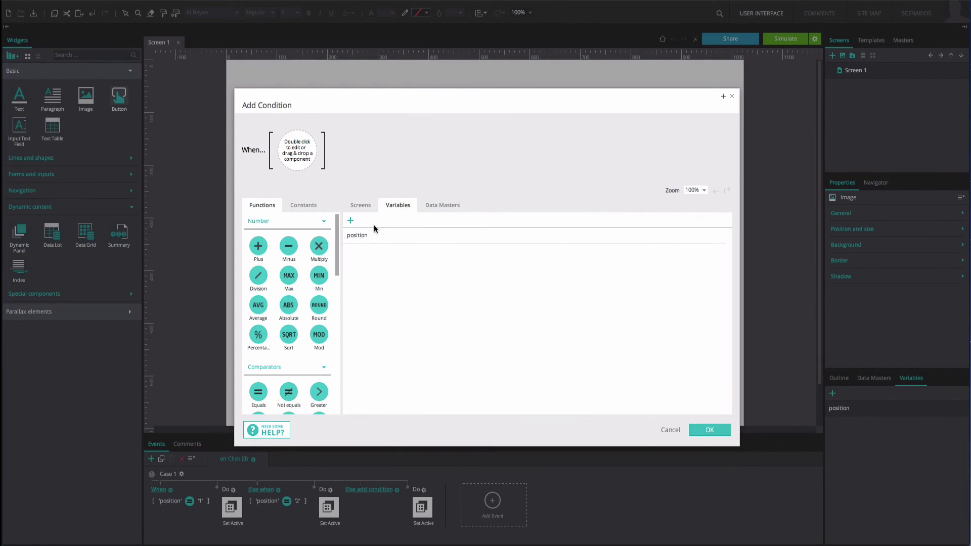
drag(364, 236, 311, 156)
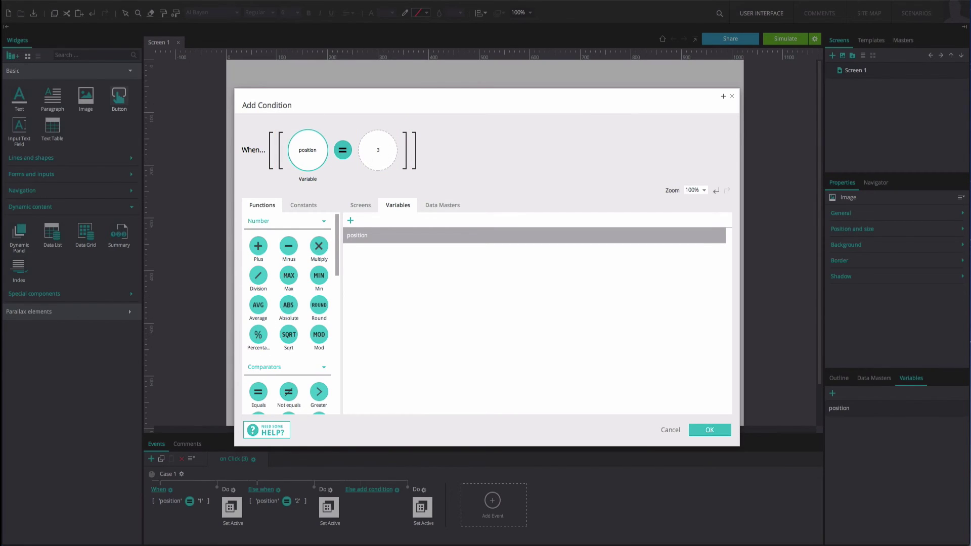
click(651, 368)
click(716, 428)
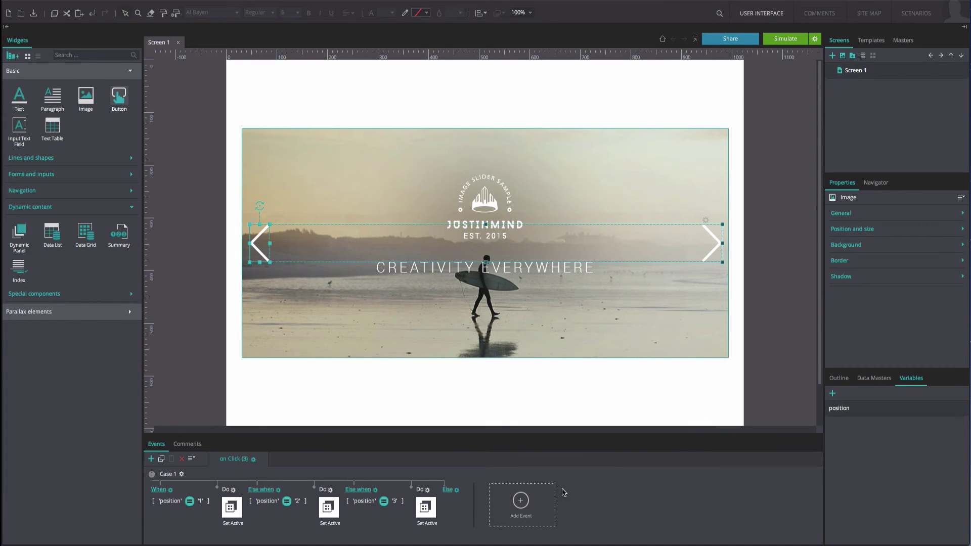
- Add a Set Active Panel action making Panel_3 active with a Slide right transition
click(448, 491)
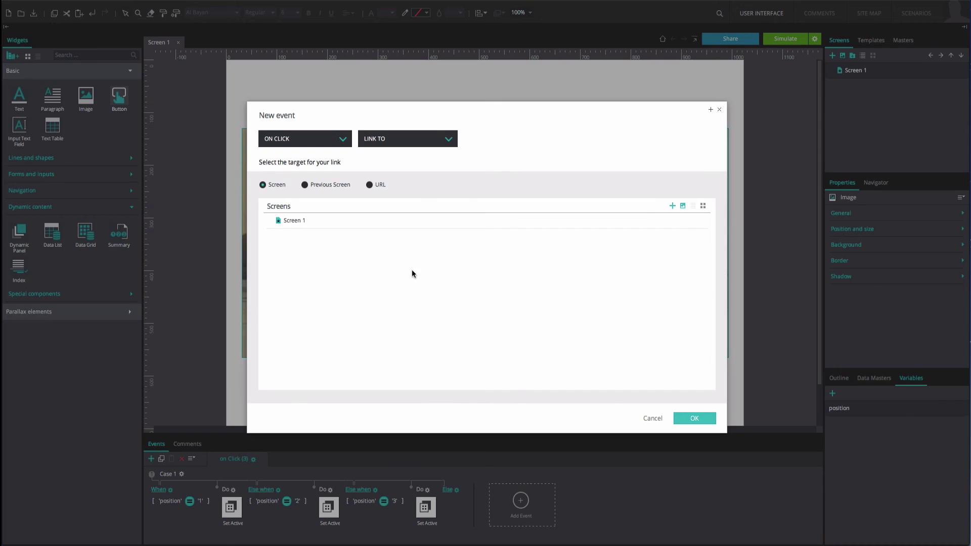
click(410, 138)
click(410, 205)
click(629, 247)
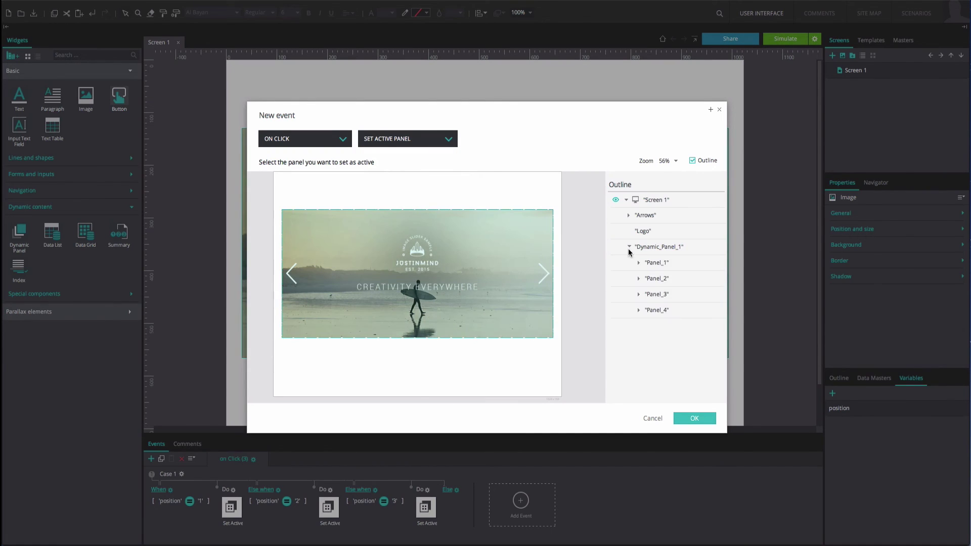
click(655, 294)
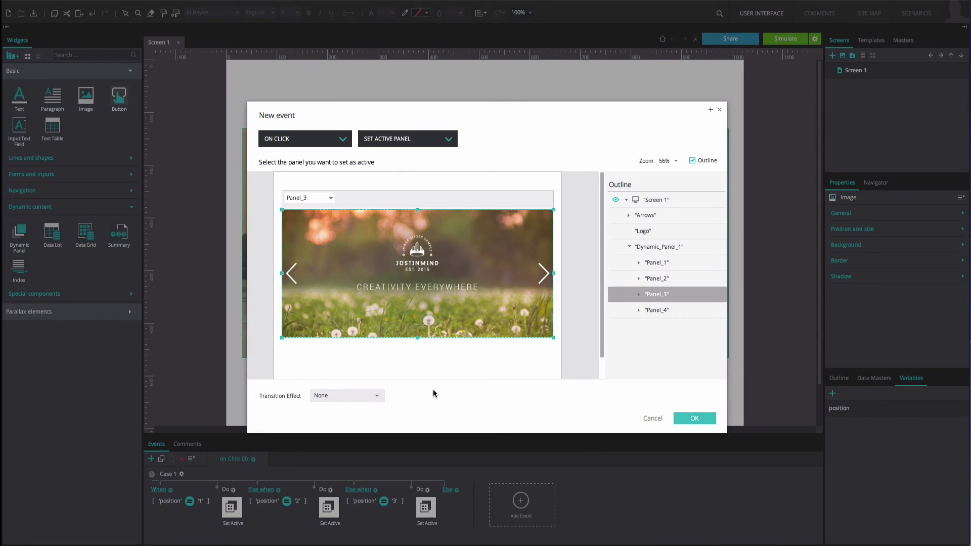
click(377, 395)
click(381, 375)
click(686, 417)
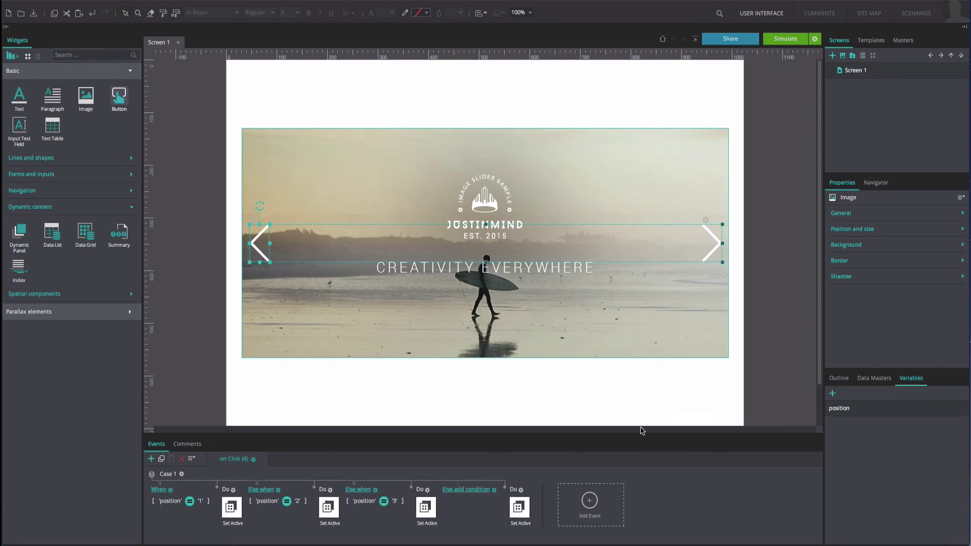
- Build and confirm the else-when condition position equals 4 for the fourth branch
click(486, 491)
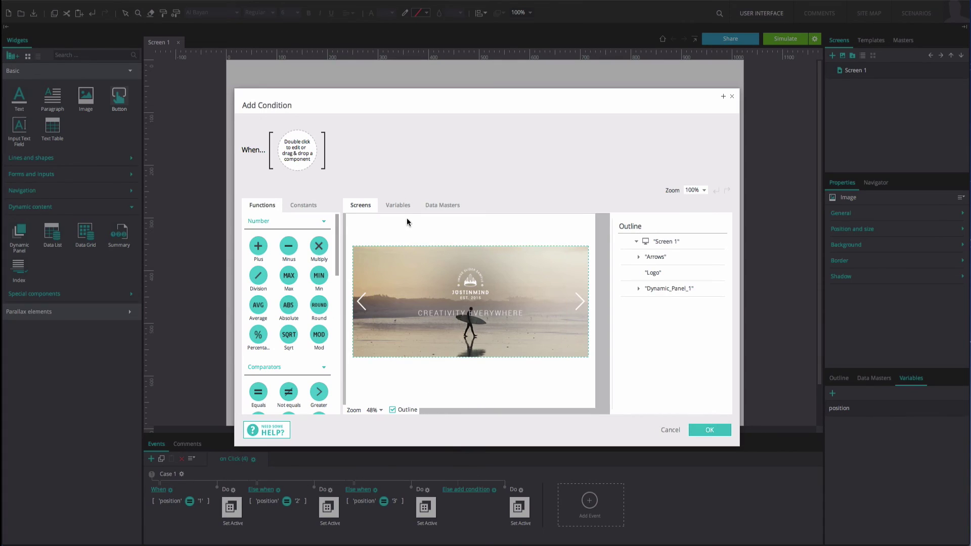
click(398, 206)
click(356, 236)
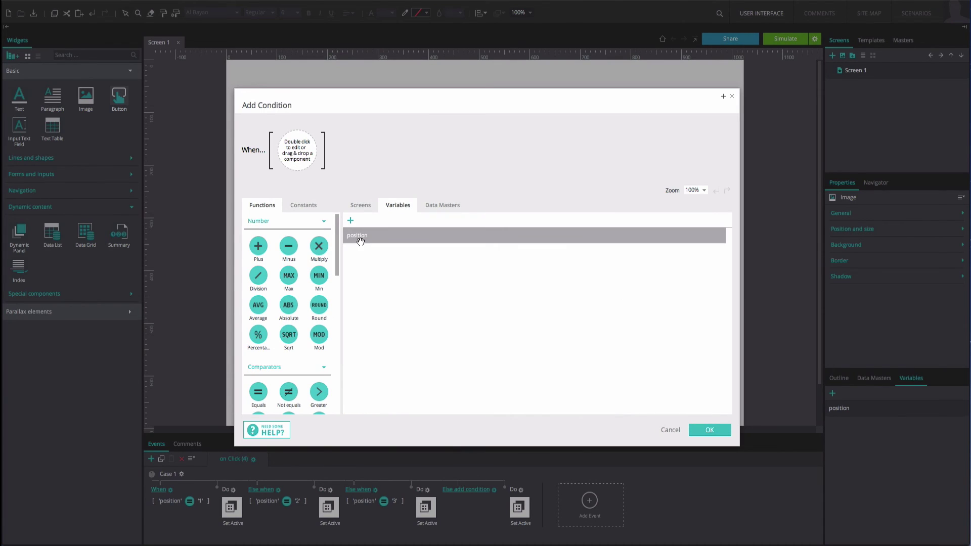
drag(356, 235, 297, 176)
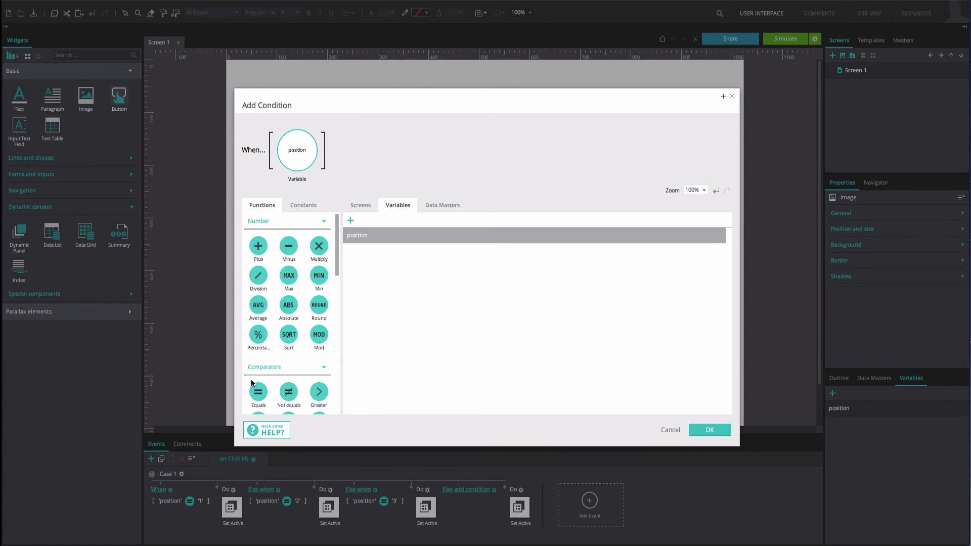
drag(258, 392, 293, 263)
drag(325, 190, 334, 152)
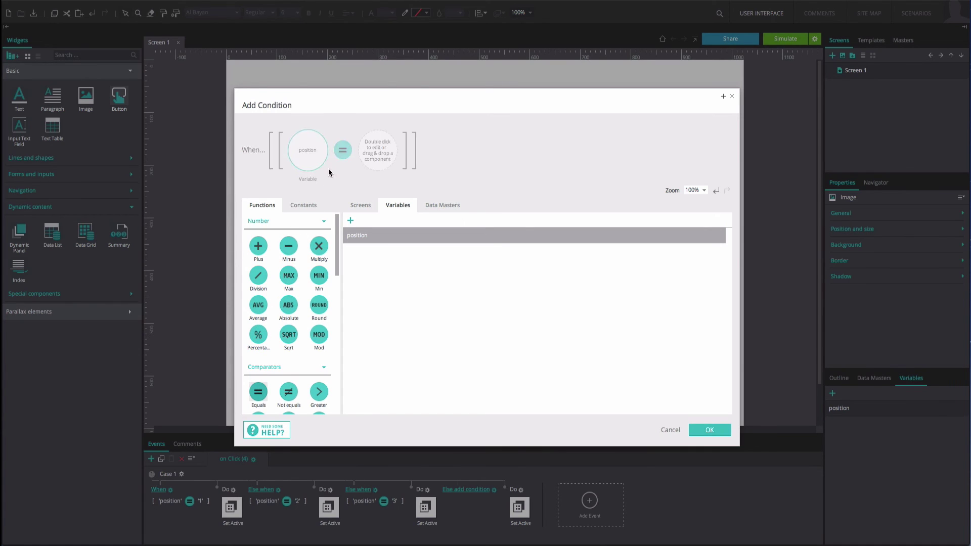
click(374, 151)
text(4)
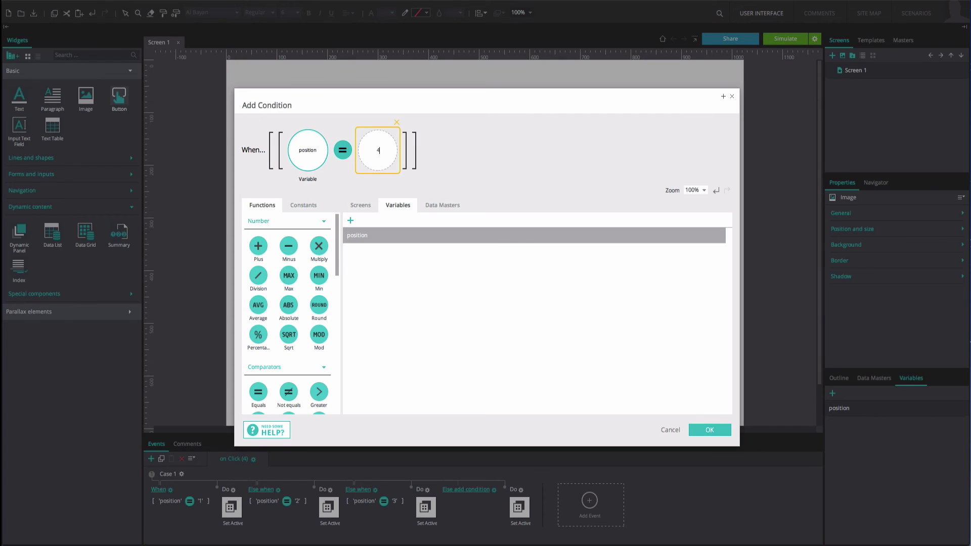
click(529, 306)
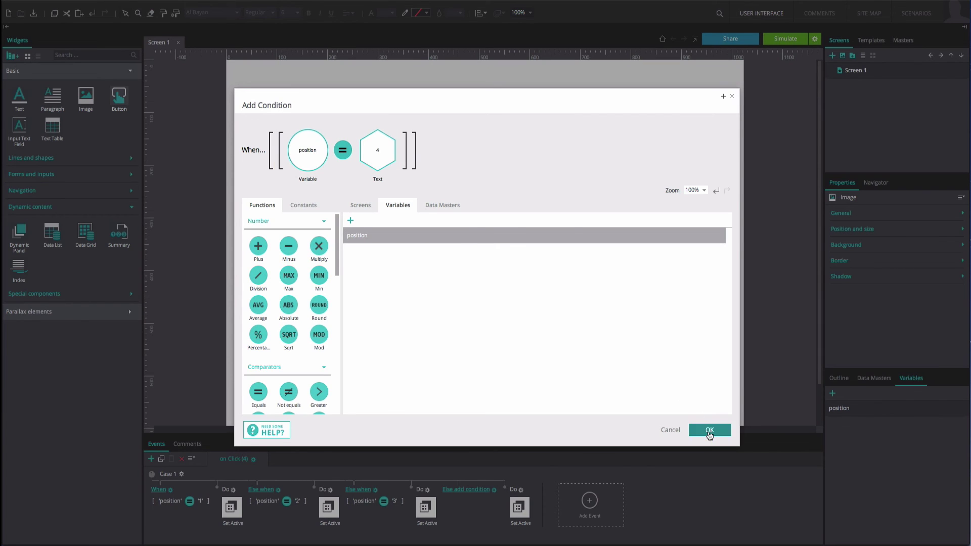
click(709, 431)
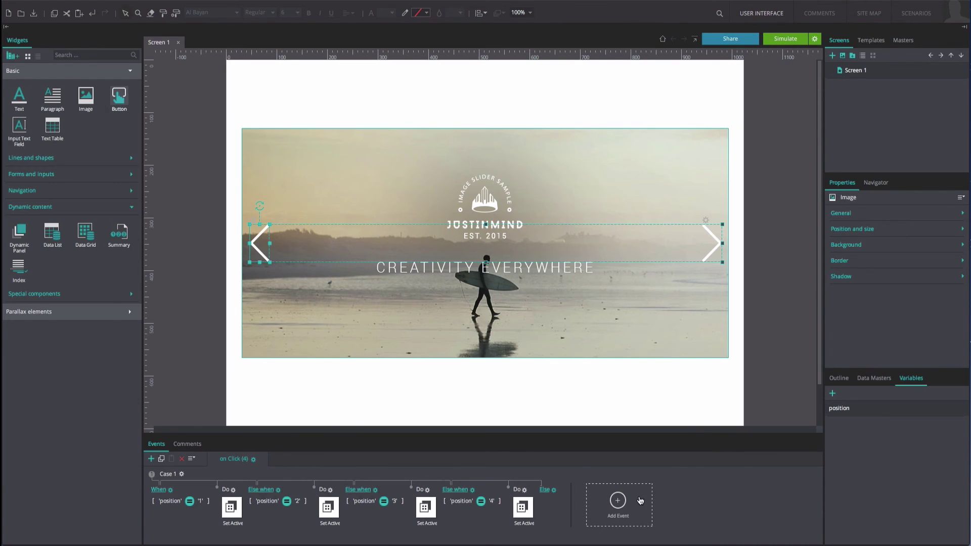
- Add a Set Value action setting the position variable to fixed value 4
click(619, 501)
click(441, 141)
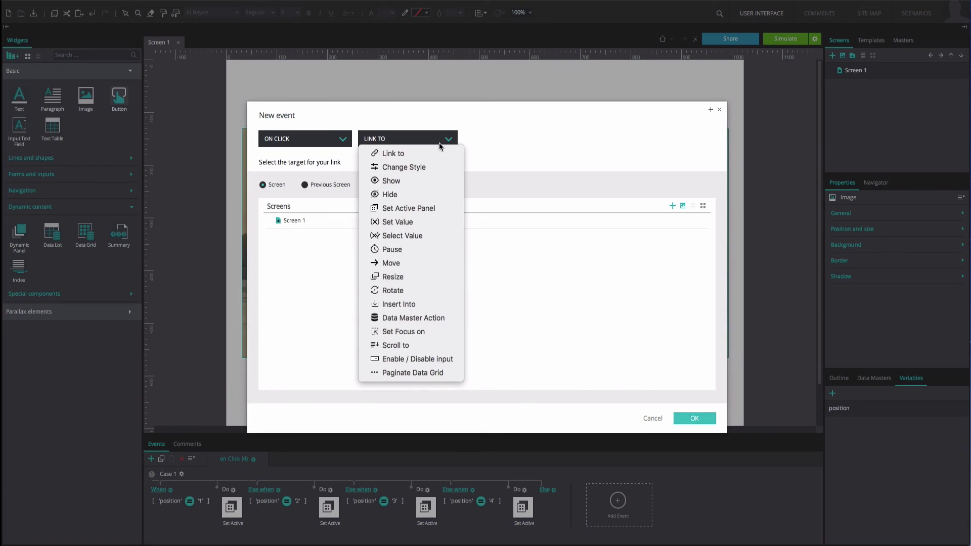
click(427, 221)
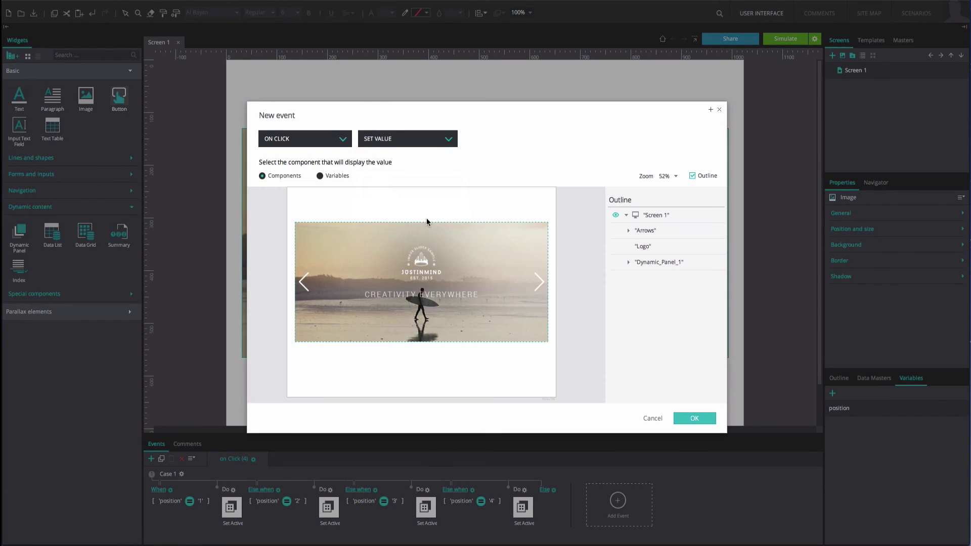
click(320, 176)
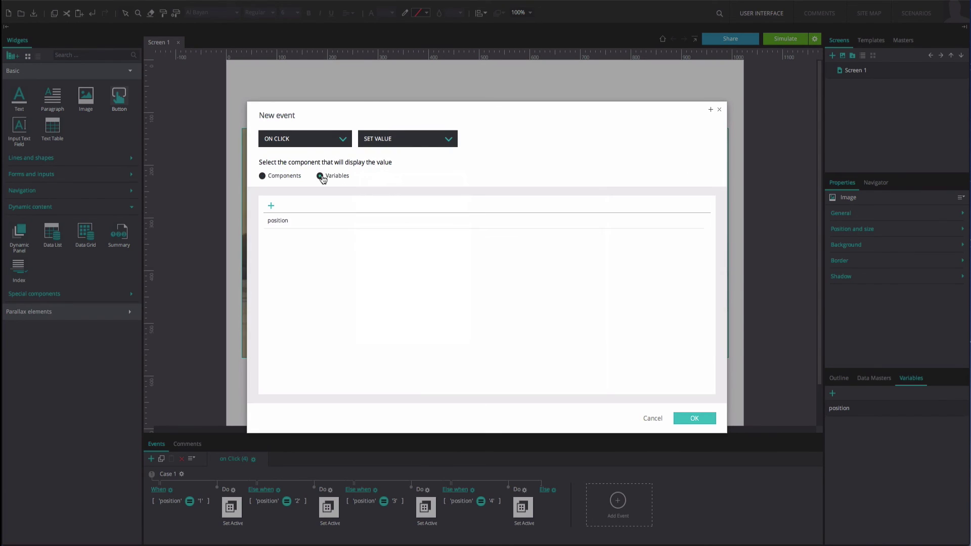
click(294, 220)
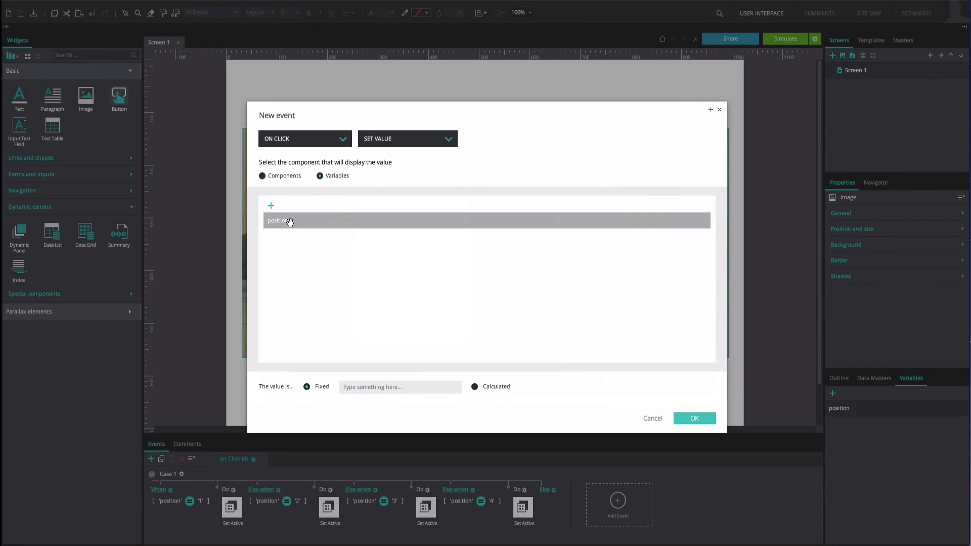
click(365, 387)
text(4)
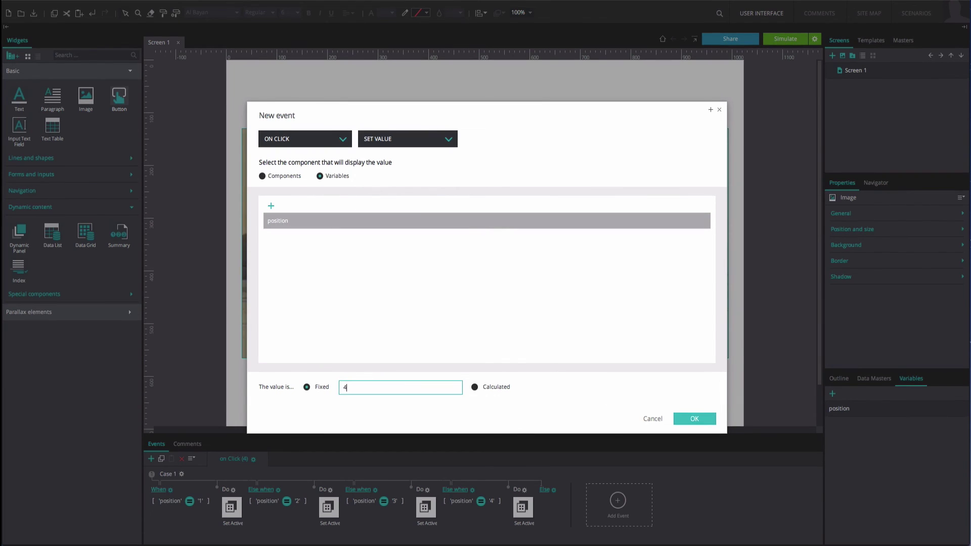
click(690, 419)
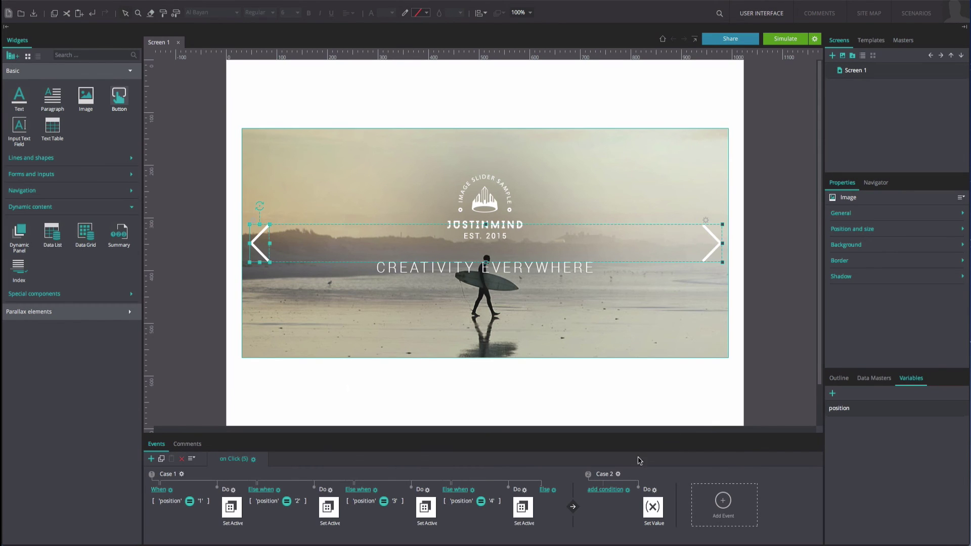
- Restrict that Set Value action to the condition position equals 1
click(612, 494)
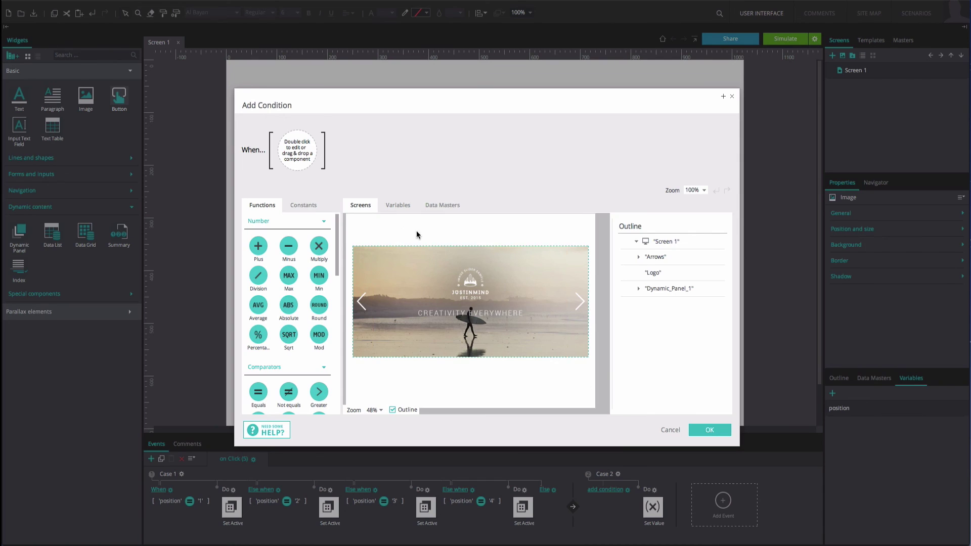
click(392, 206)
drag(357, 235, 286, 165)
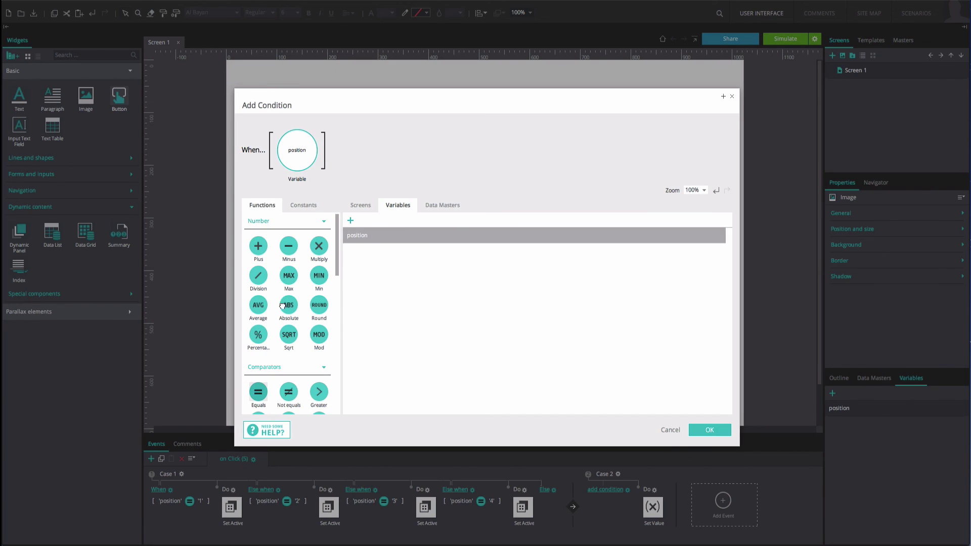
drag(319, 203, 321, 187)
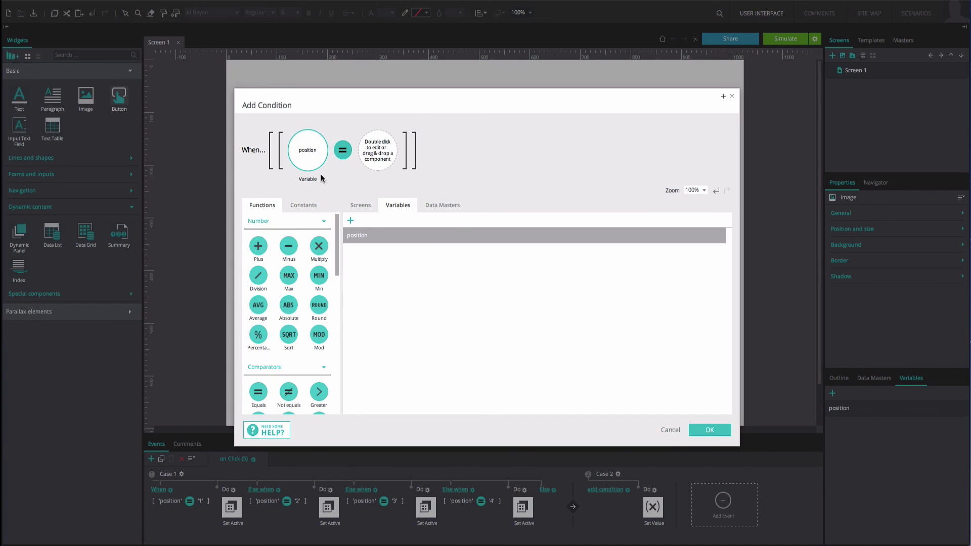
double_click(375, 164)
text(1)
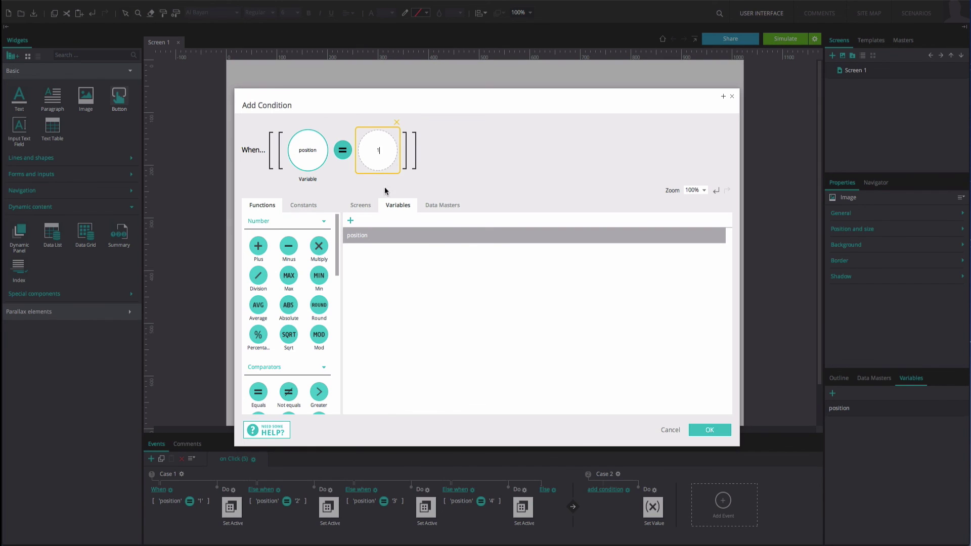
click(709, 429)
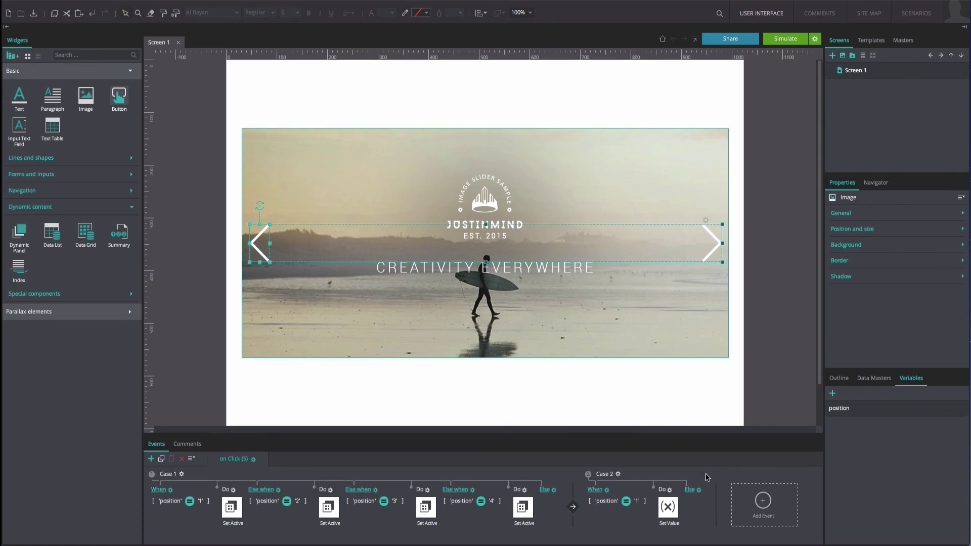
- Add an else Set Value action targeting the position variable
click(691, 491)
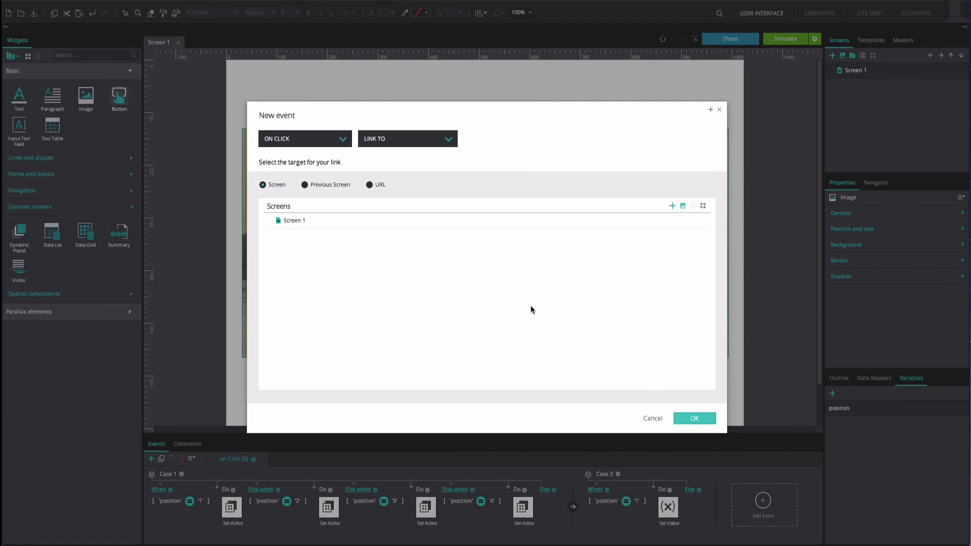
click(399, 138)
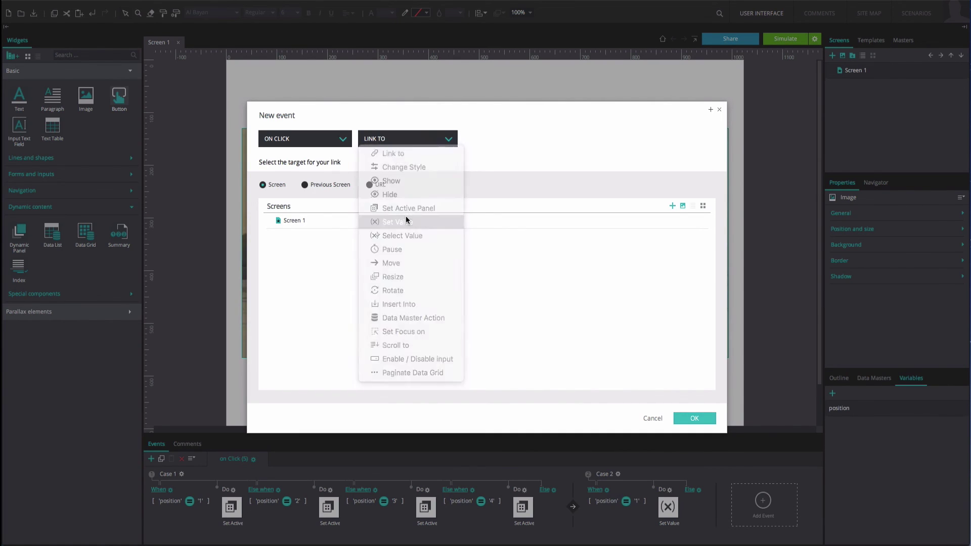
click(406, 221)
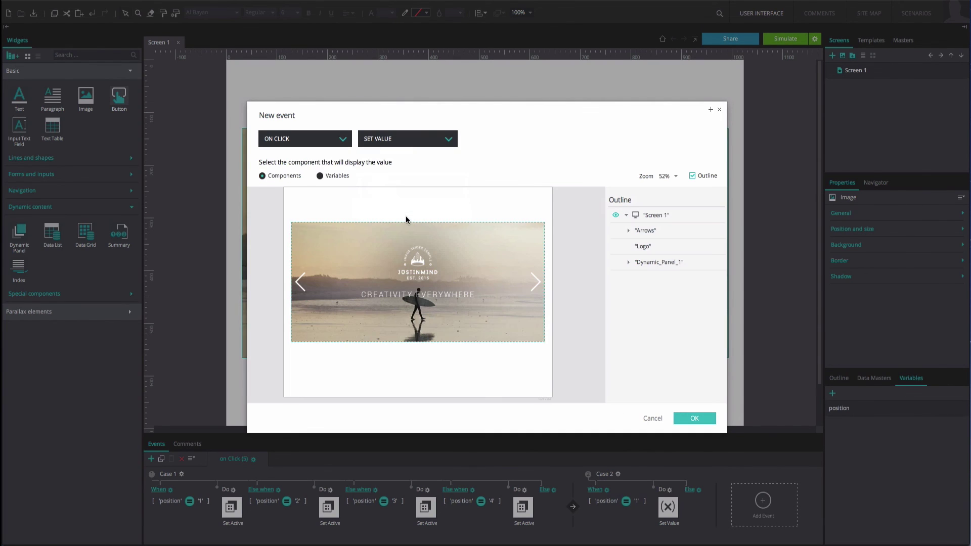
click(329, 177)
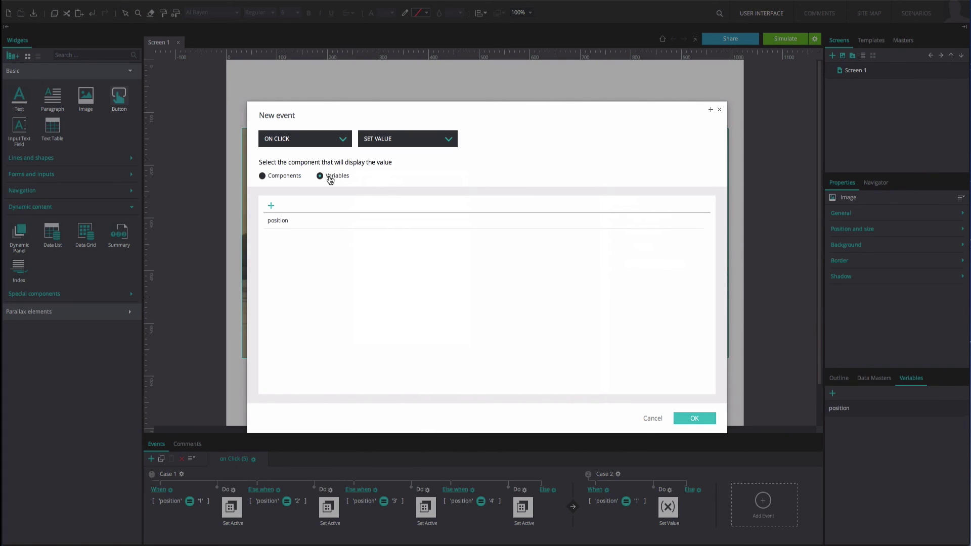
click(293, 220)
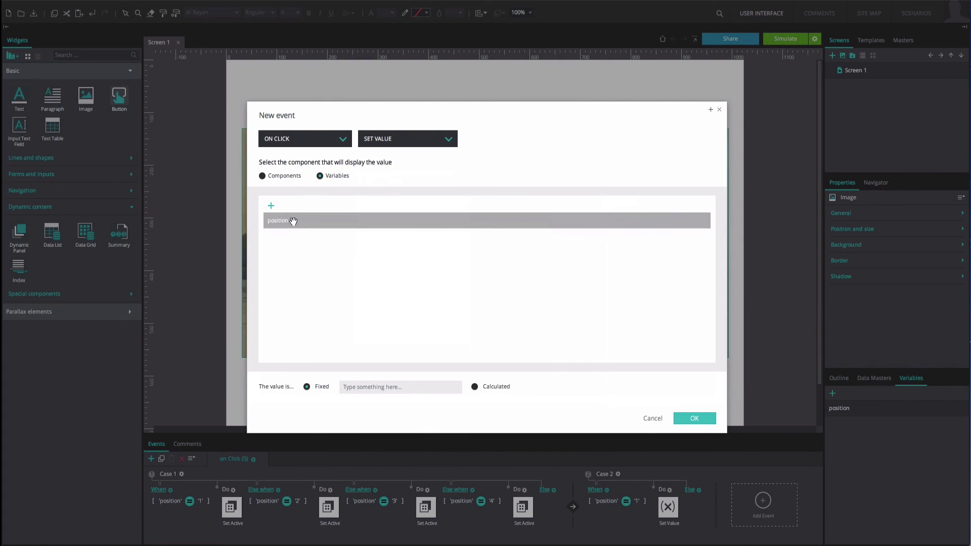
- Make its value calculated as position − 1 and save the action
click(471, 387)
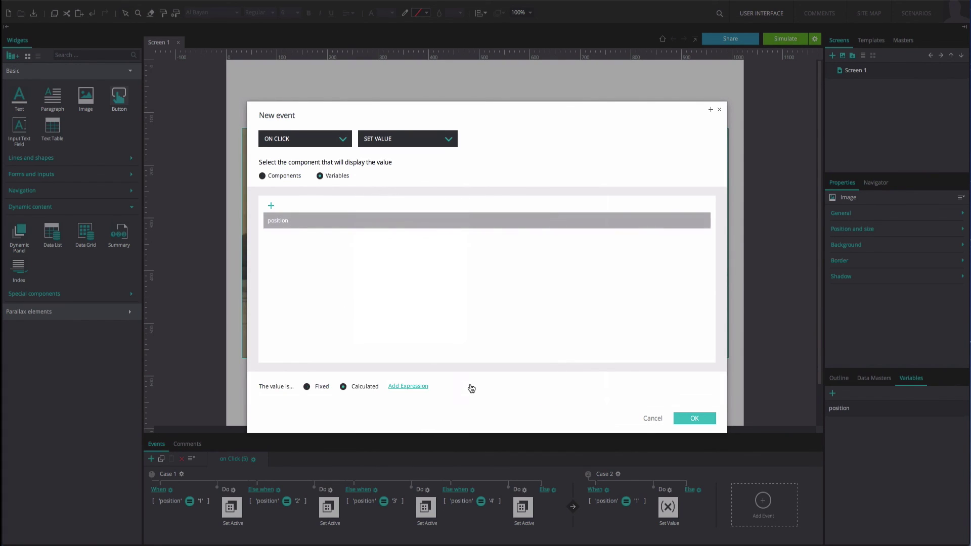
click(419, 387)
click(394, 208)
drag(365, 236, 279, 171)
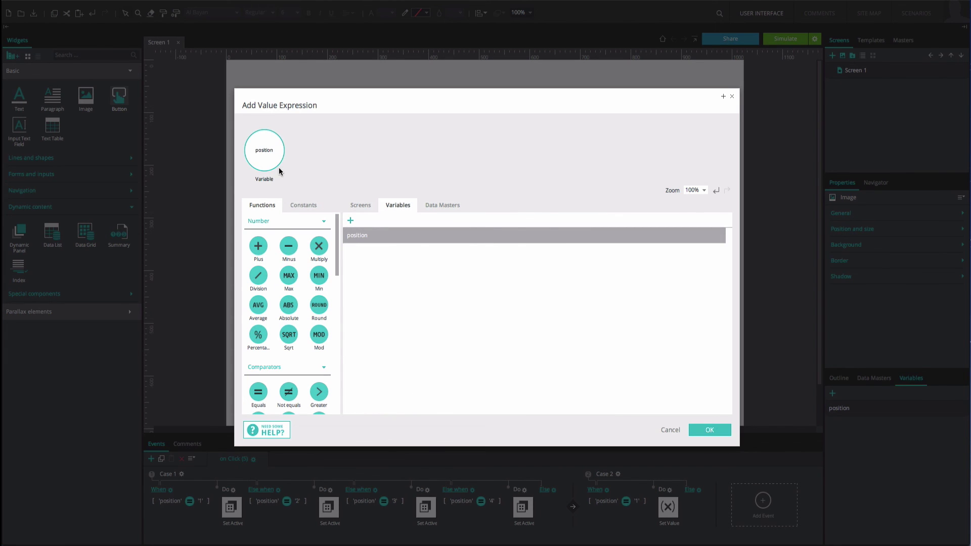
drag(289, 246, 308, 178)
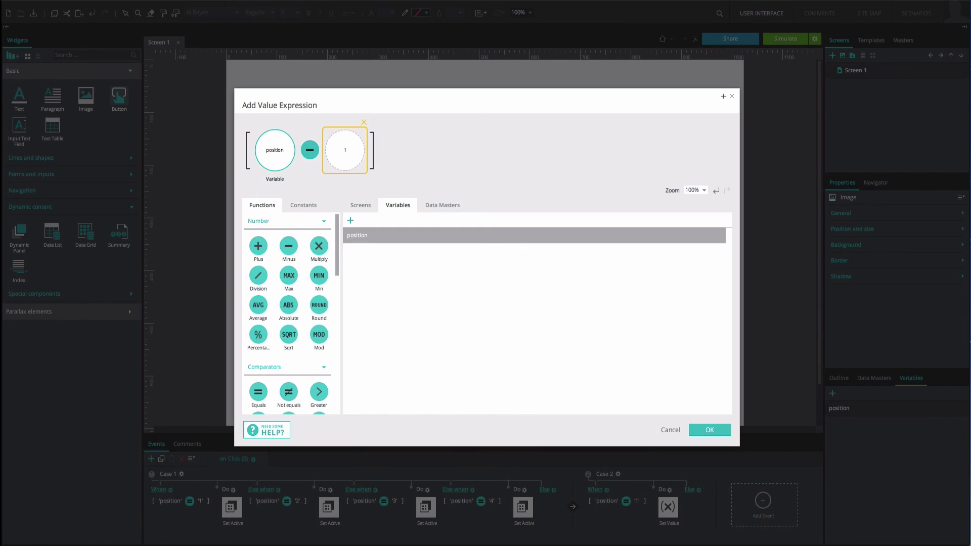
click(494, 292)
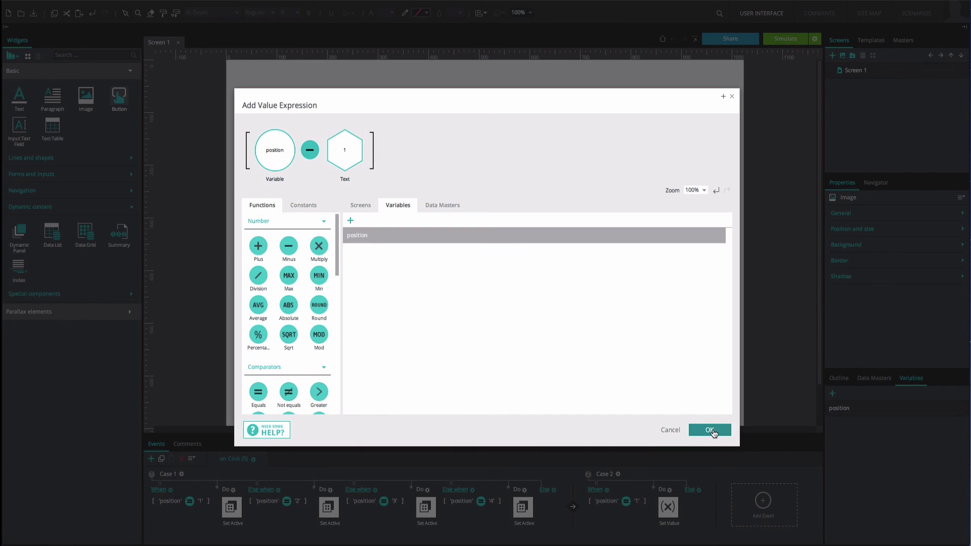
click(710, 429)
click(696, 417)
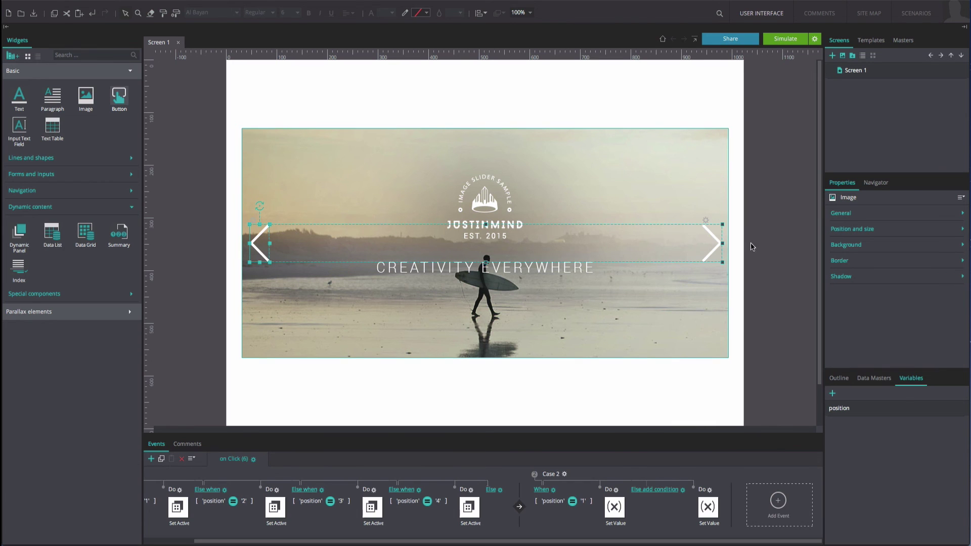
- Simulate the prototype and step back four slides with the left arrow, returning to the surfer slide
click(778, 44)
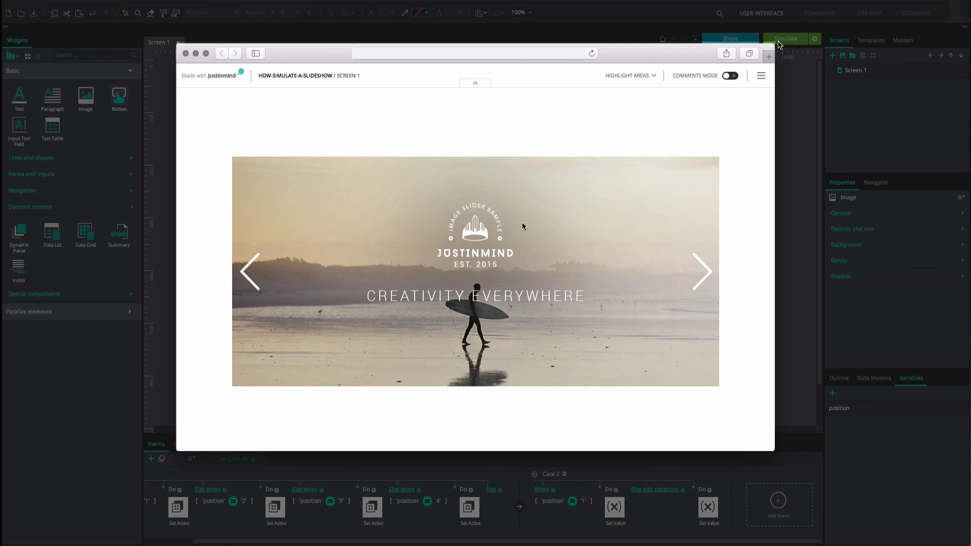
click(250, 272)
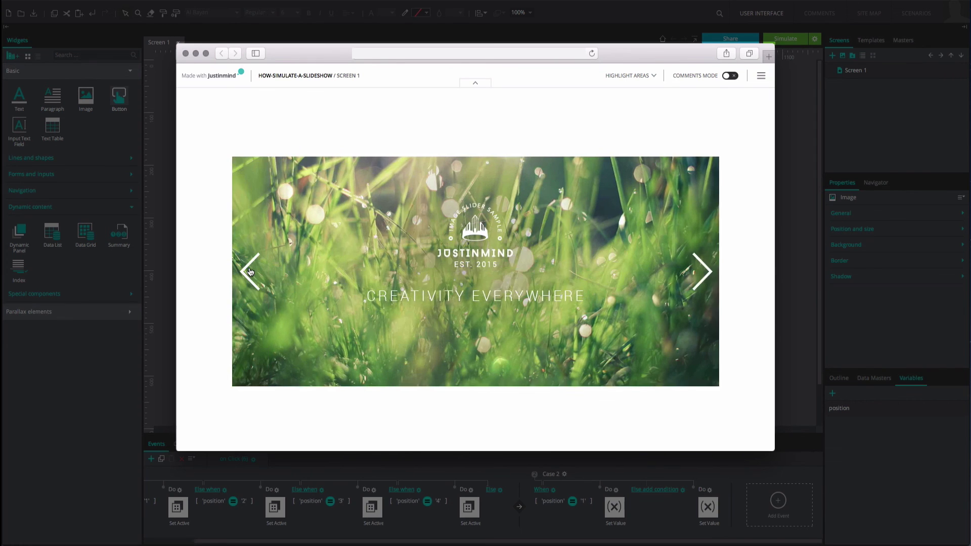
click(250, 272)
click(250, 272)
click(249, 271)
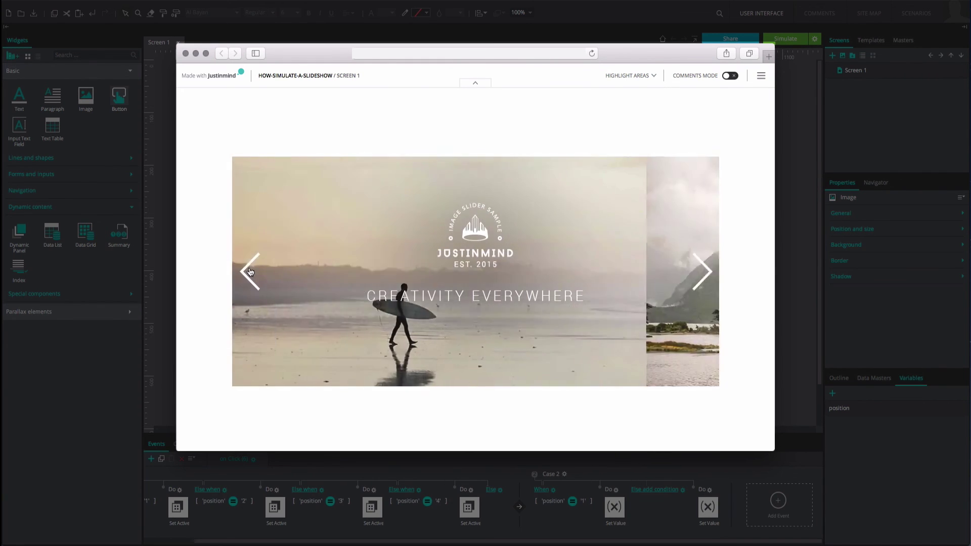